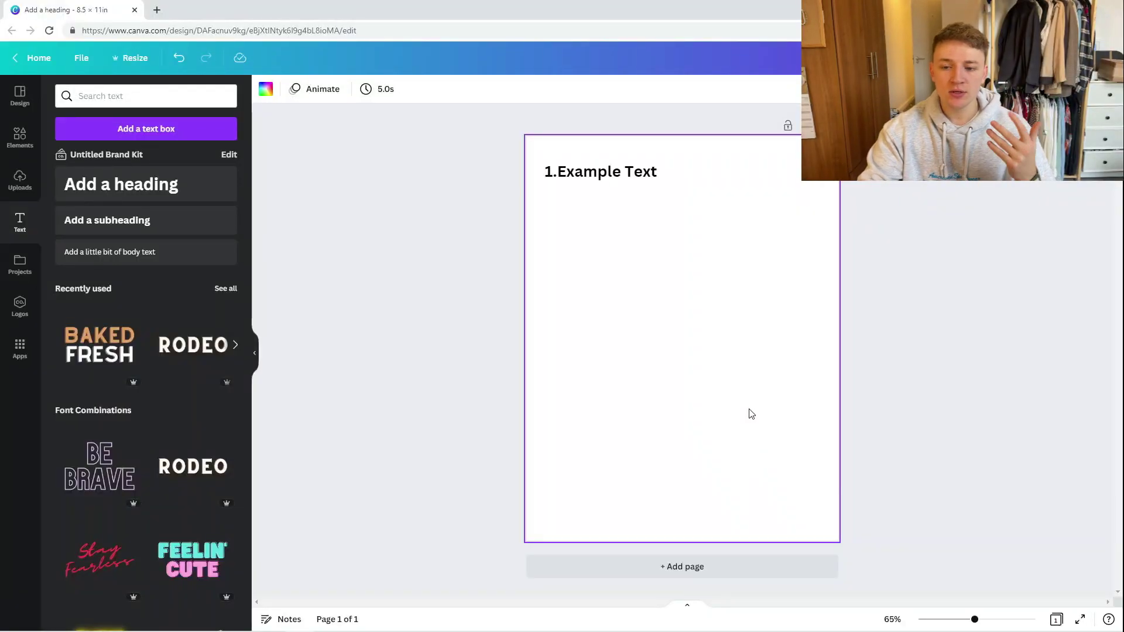
Step: Duplicate the 1.Example Text heading twice, moving one copy below the original
{"action": "left_click", "coordinate": [643, 179]}
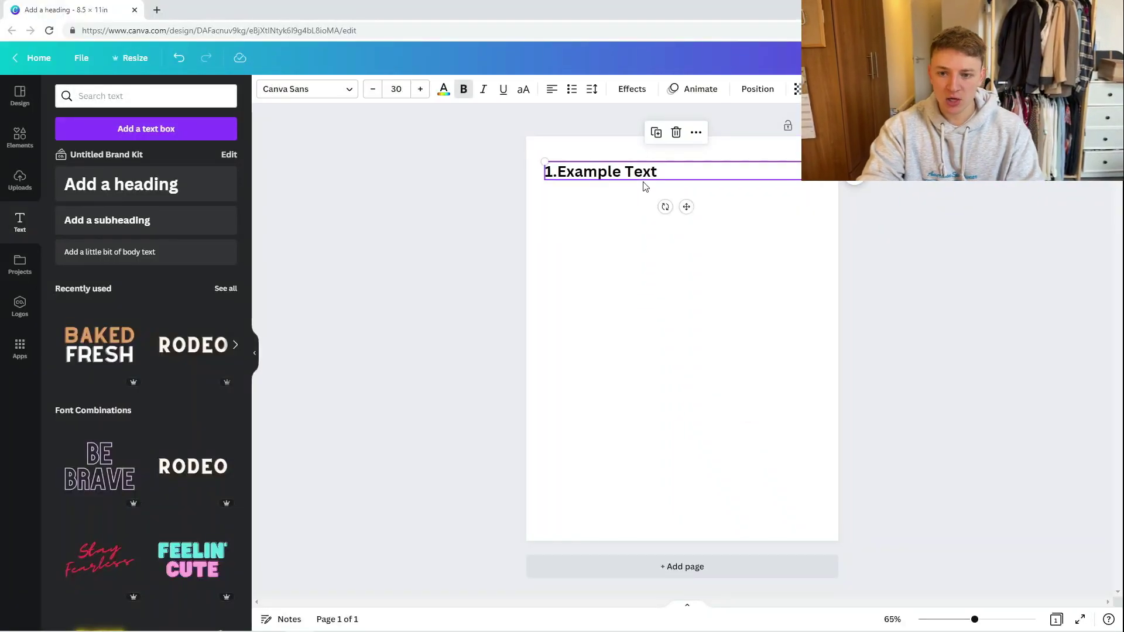
{"action": "key", "text": "ctrl+d"}
{"action": "left_click_drag", "start_coordinate": [645, 183], "coordinate": [627, 246]}
{"action": "key", "text": "ctrl+d"}
{"action": "key", "text": "ctrl+d"}
{"action": "key", "text": "ctrl+d"}
{"action": "key", "text": "ctrl+d"}
{"action": "key", "text": "ctrl+d"}
{"action": "key", "text": "ctrl+d"}
{"action": "key", "text": "ctrl+d"}
{"action": "key", "text": "ctrl+d"}
{"action": "key", "text": "ctrl+d"}
{"action": "key", "text": "ctrl+d"}
{"action": "key", "text": "ctrl+d"}
{"action": "key", "text": "ctrl+d"}
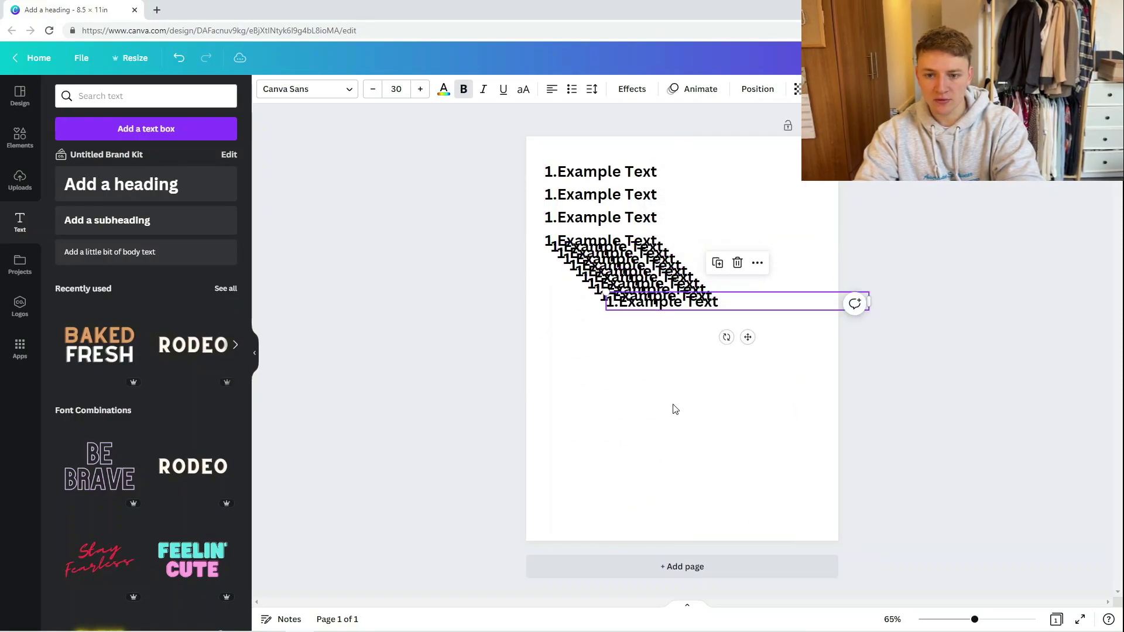
{"action": "left_click", "coordinate": [679, 392]}
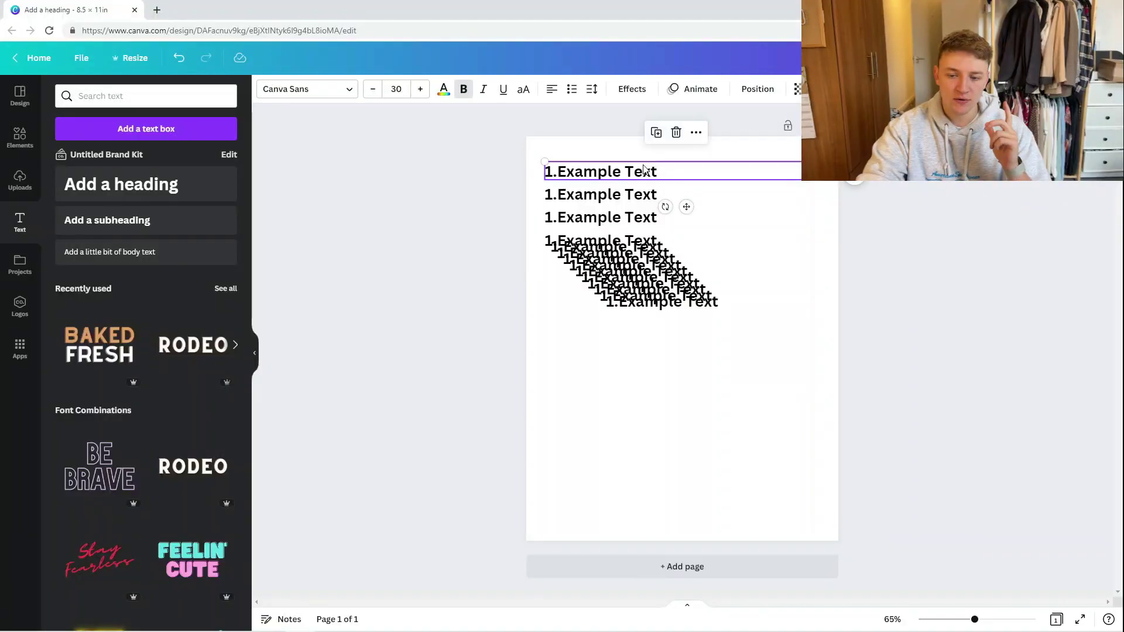
Step: Cycle the top heading through centre, right and left alignment, then drag one copy near the page bottom
{"action": "left_click", "coordinate": [553, 90]}
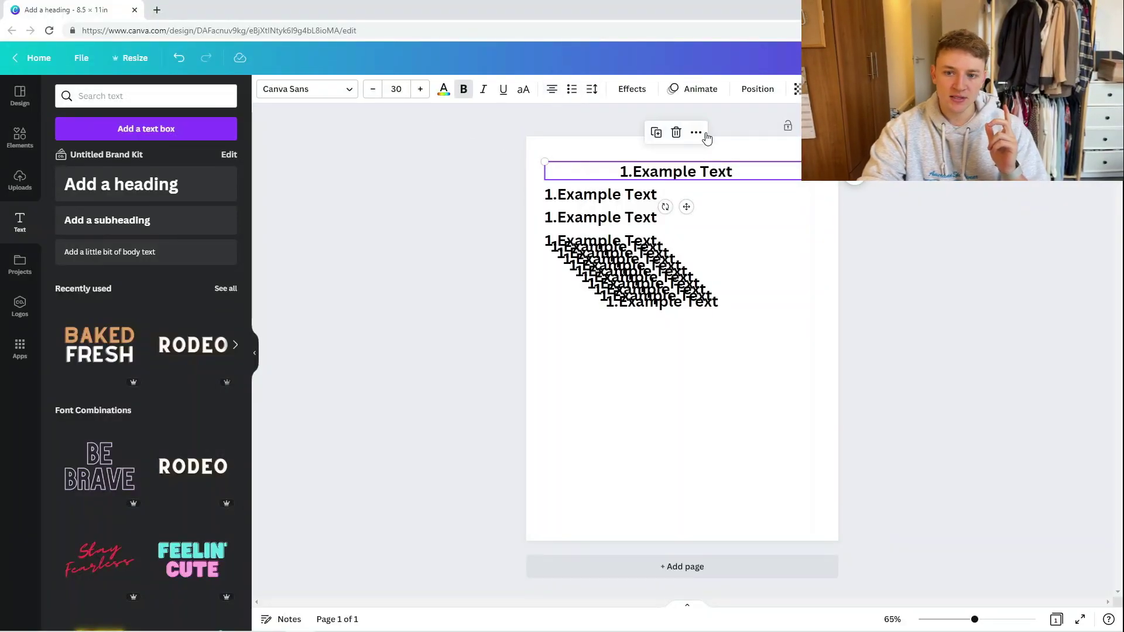
{"action": "left_click", "coordinate": [552, 89]}
{"action": "left_click", "coordinate": [552, 89]}
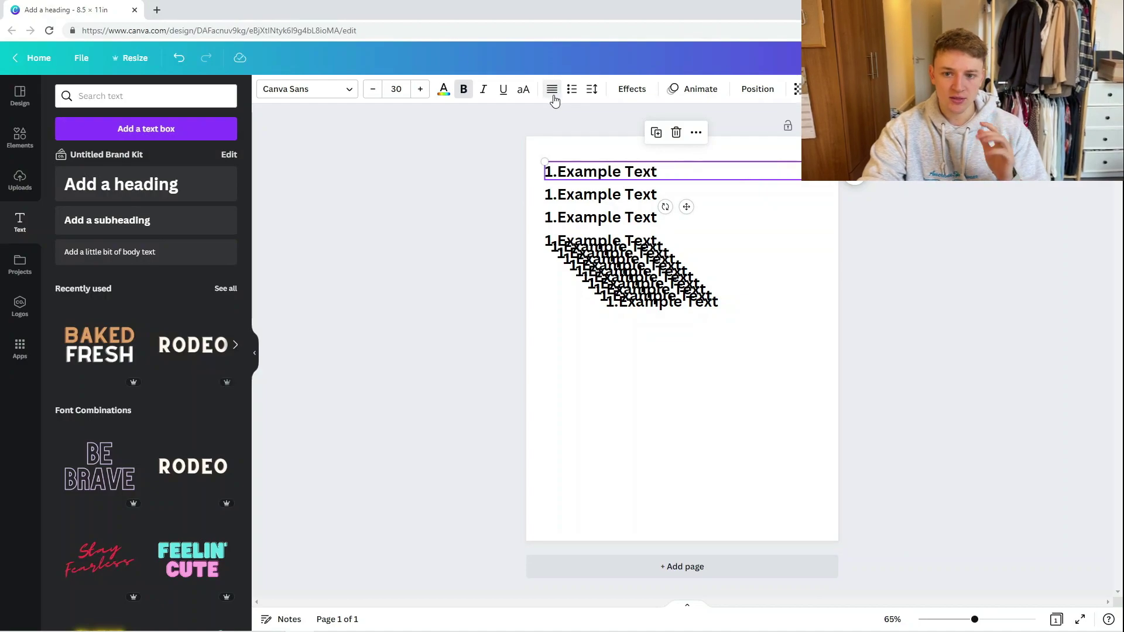
{"action": "left_click_drag", "start_coordinate": [658, 299], "coordinate": [592, 507]}
{"action": "left_click", "coordinate": [695, 435]}
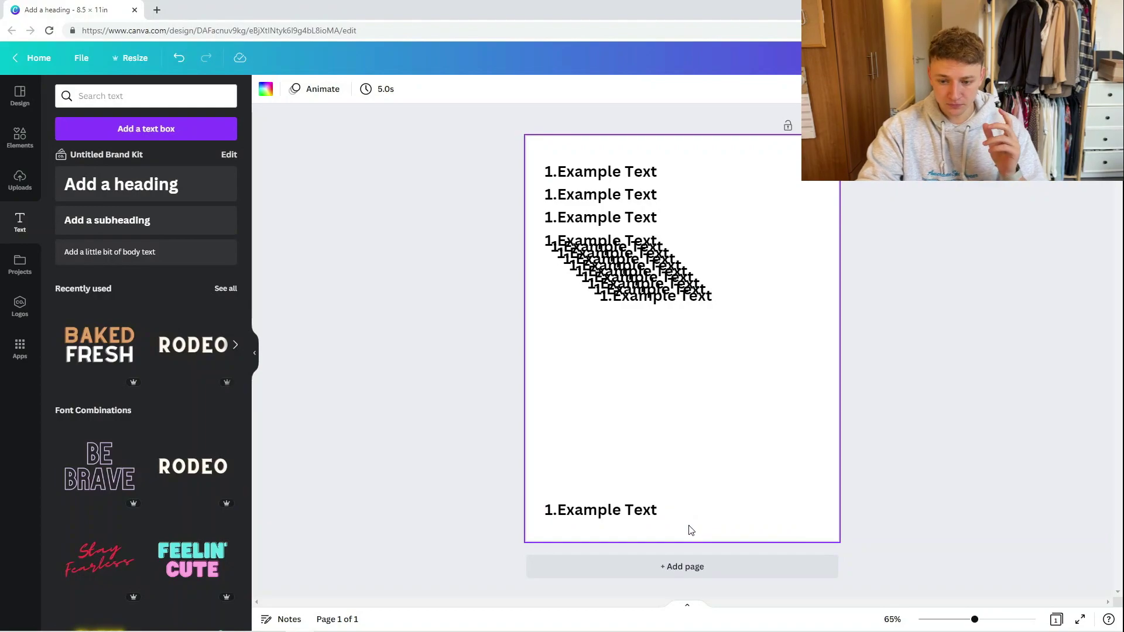
Step: Align all the heading copies to the left
{"action": "left_click_drag", "start_coordinate": [688, 526], "coordinate": [603, 178]}
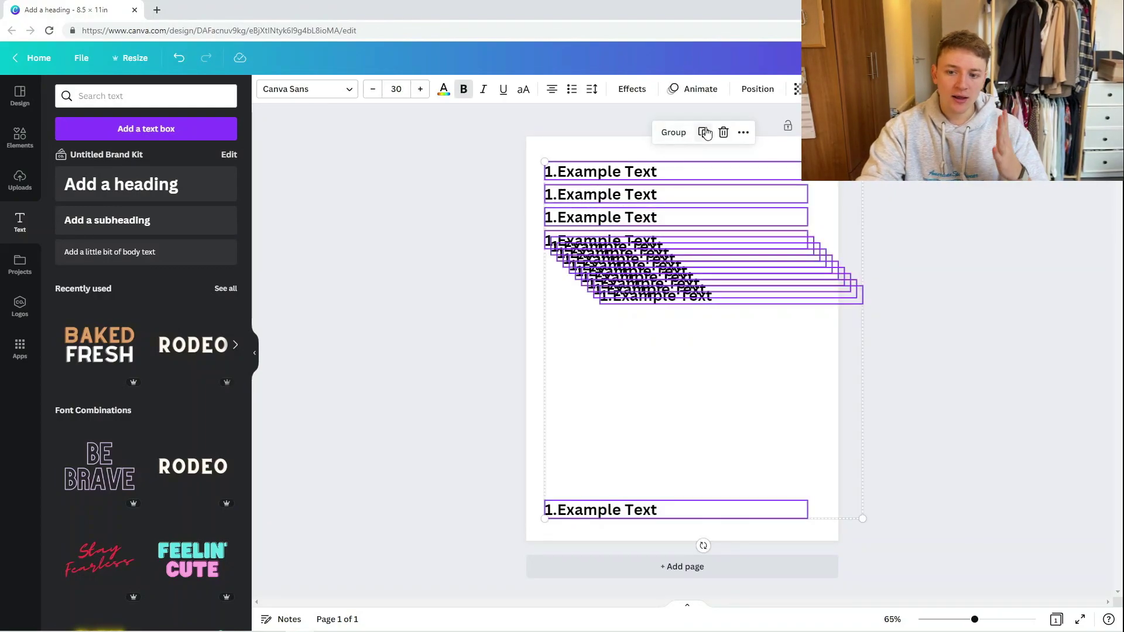
{"action": "left_click", "coordinate": [750, 93]}
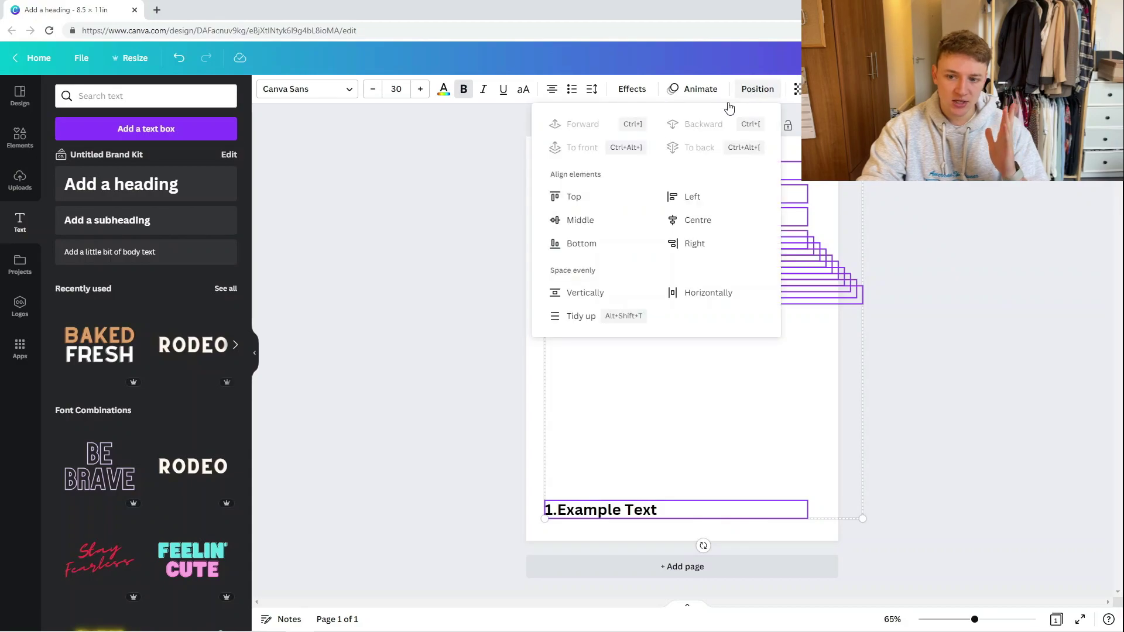
{"action": "left_click", "coordinate": [723, 198]}
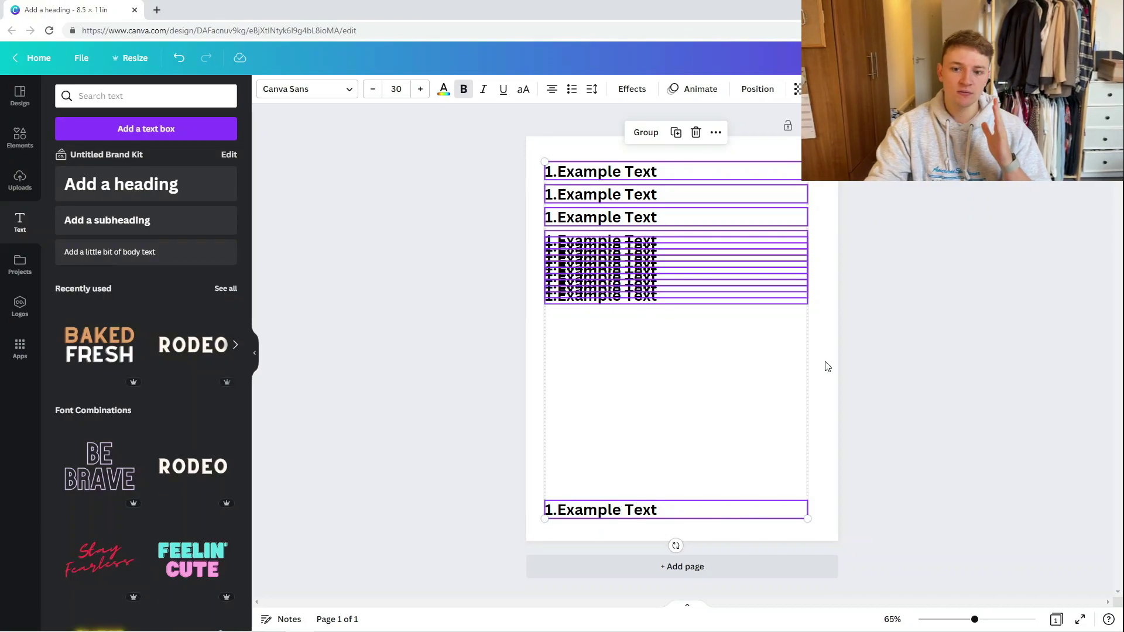
{"action": "left_click", "coordinate": [810, 391]}
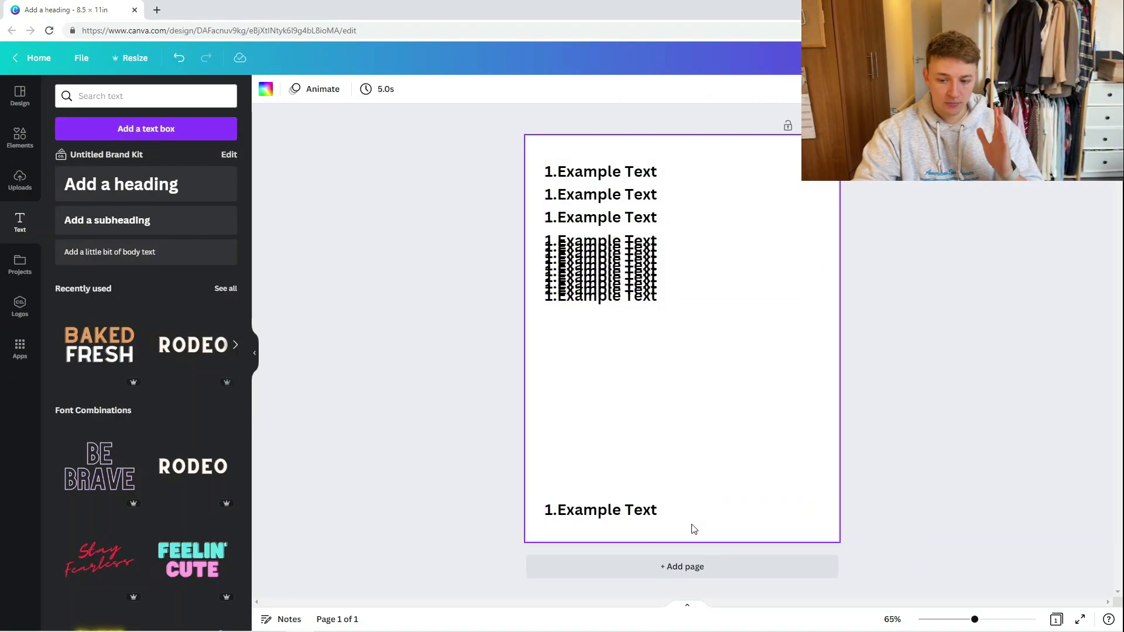
Step: Pull two copies out of the stacked pile down into new rows
{"action": "left_click", "coordinate": [625, 302]}
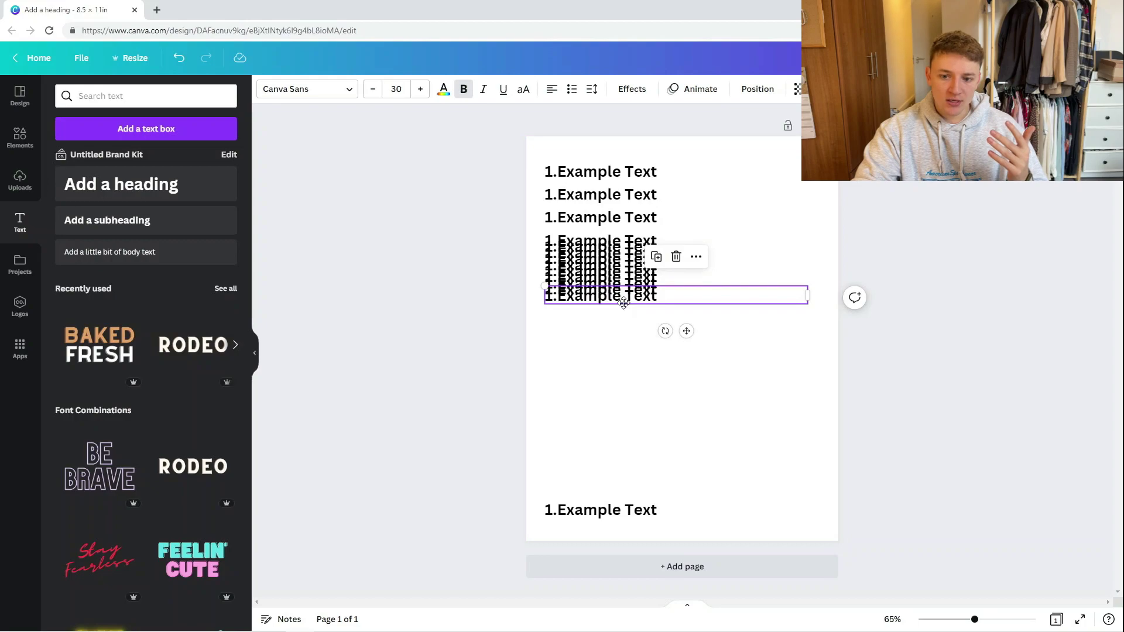
{"action": "left_click_drag", "start_coordinate": [624, 298], "coordinate": [625, 341]}
{"action": "left_click", "coordinate": [623, 293]}
{"action": "left_click", "coordinate": [624, 296]}
{"action": "left_click_drag", "start_coordinate": [625, 296], "coordinate": [624, 374]}
{"action": "left_click", "coordinate": [710, 432]}
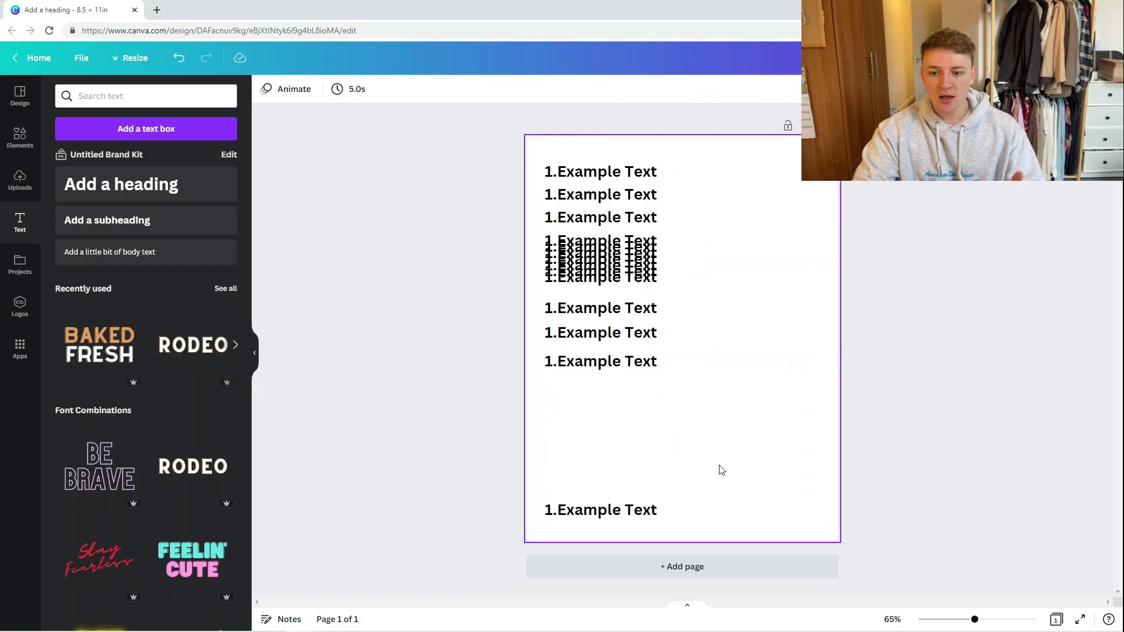
Step: Space all copies evenly down the page, then move the 11th copy up near the ninth row
{"action": "left_click_drag", "start_coordinate": [686, 528], "coordinate": [581, 176]}
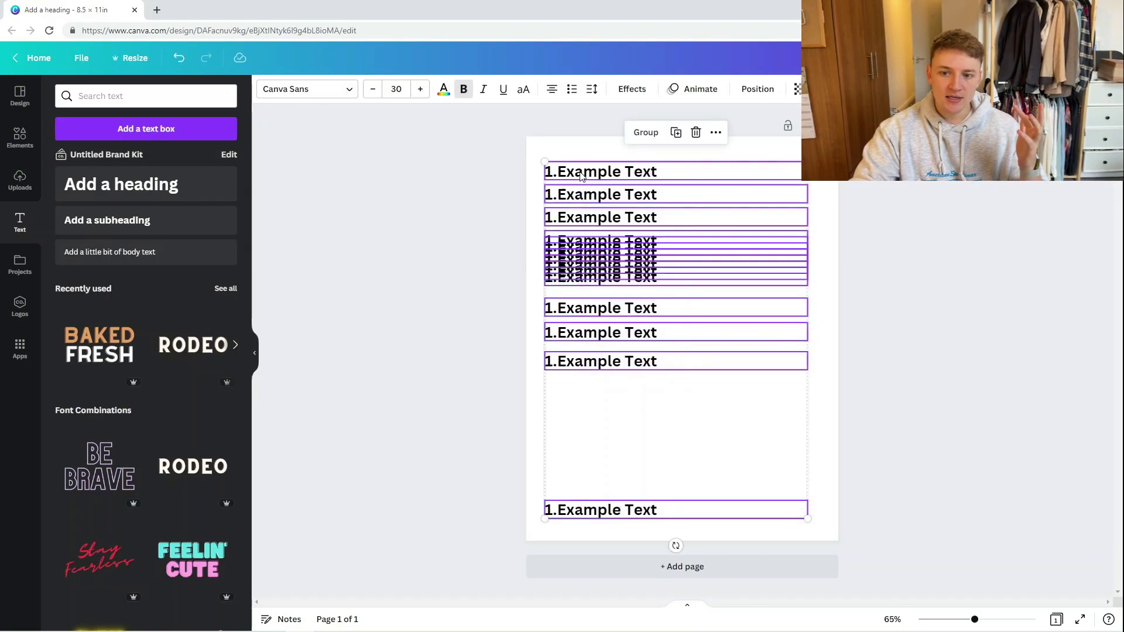
{"action": "left_click", "coordinate": [755, 103]}
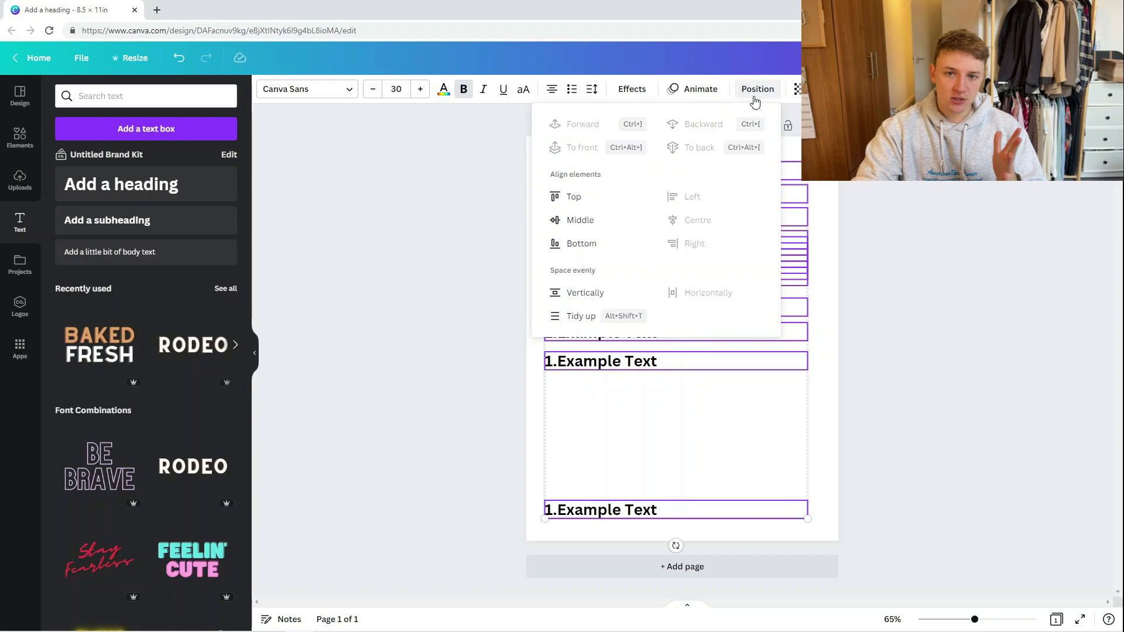
{"action": "left_click", "coordinate": [613, 296]}
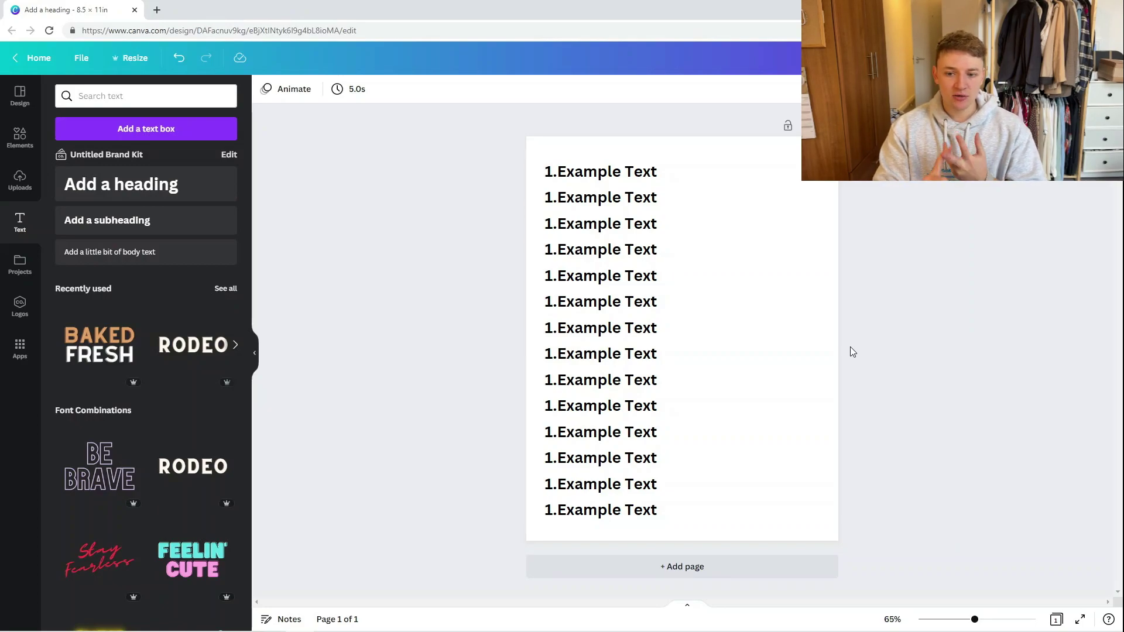
{"action": "left_click", "coordinate": [642, 430]}
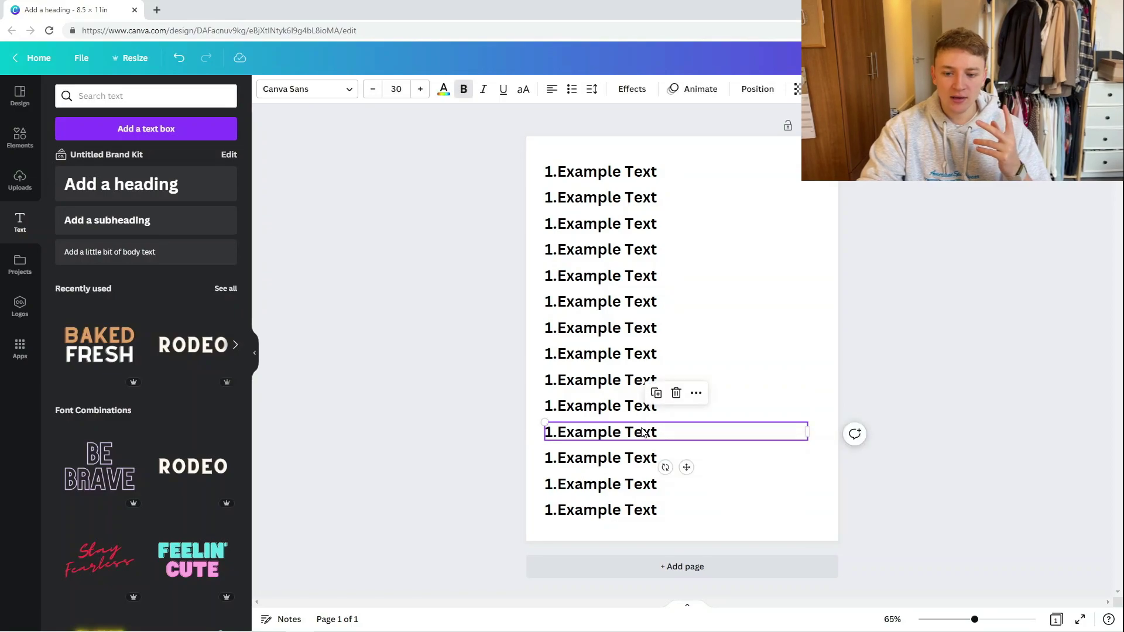
{"action": "left_click_drag", "start_coordinate": [643, 432], "coordinate": [643, 380]}
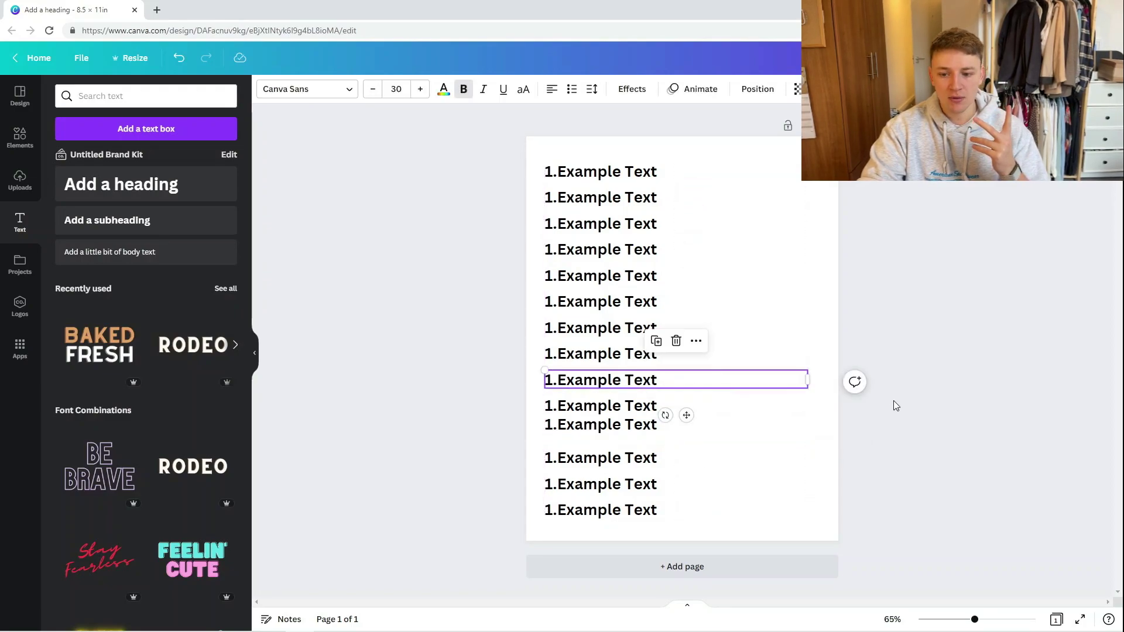
{"action": "left_click", "coordinate": [683, 515]}
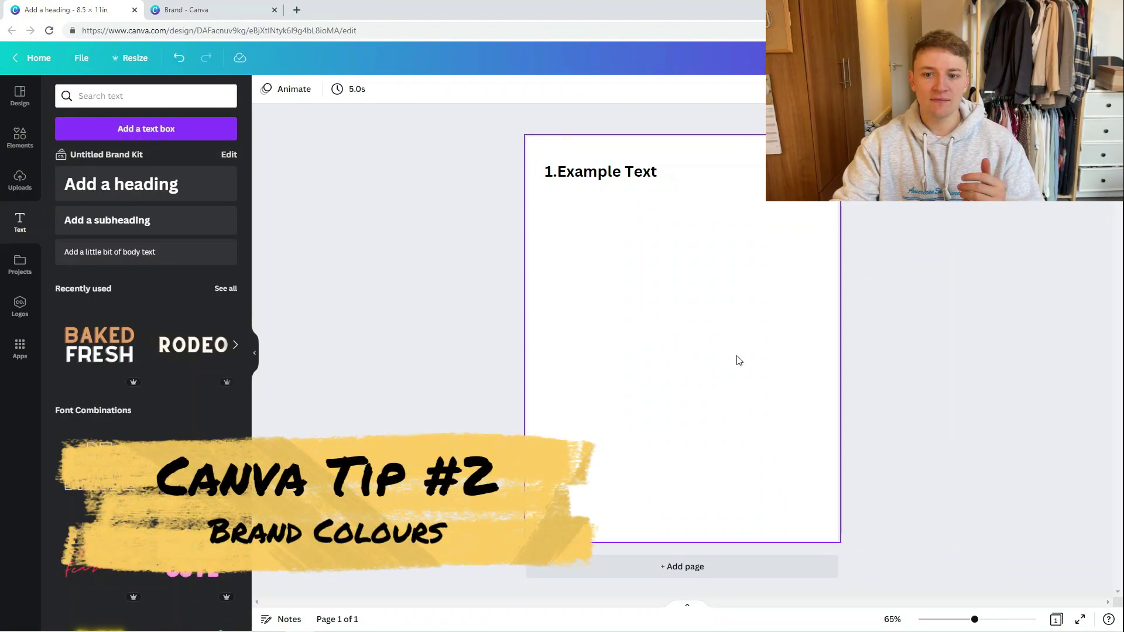
Step: Try a custom red, light blue and light cyan on the 1.Example Text heading
{"action": "left_click", "coordinate": [639, 178]}
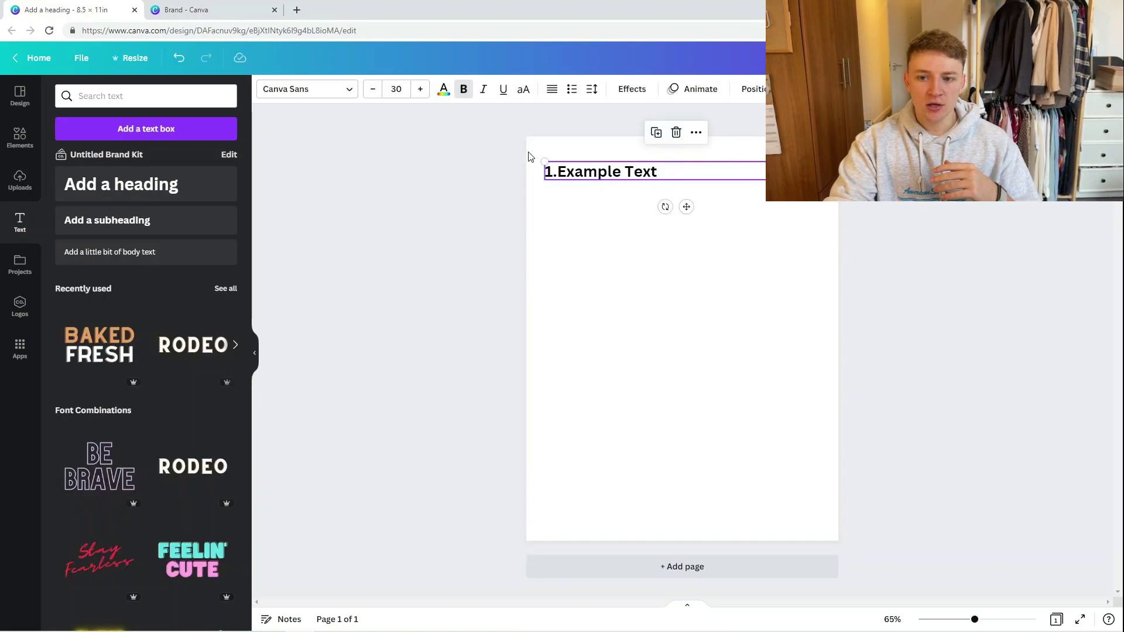
{"action": "left_click", "coordinate": [446, 96]}
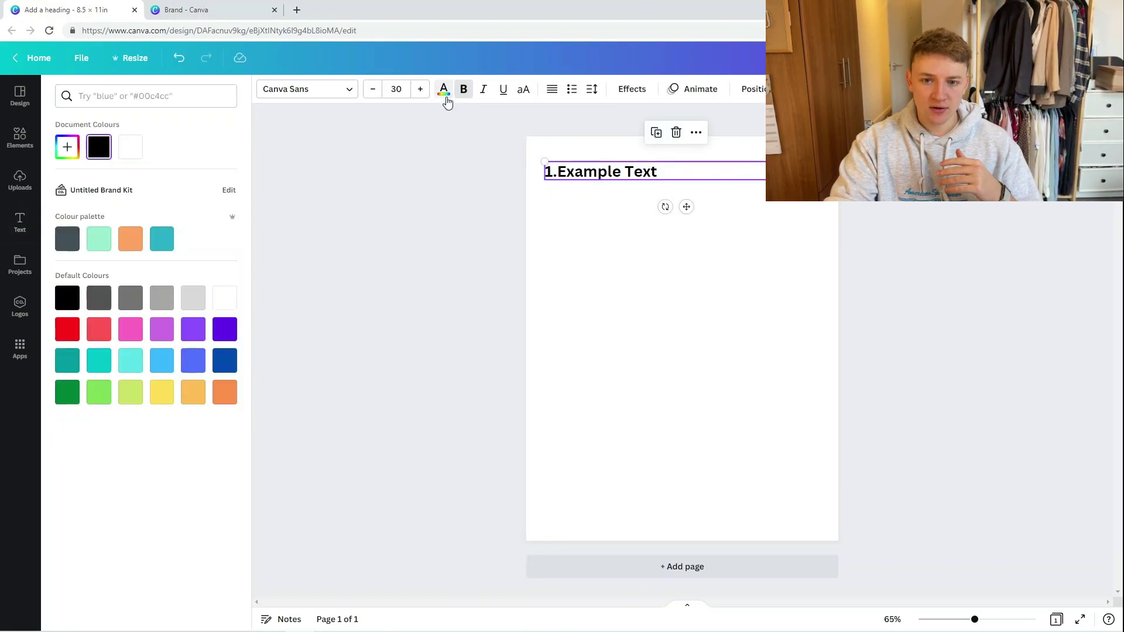
{"action": "left_click", "coordinate": [67, 147]}
{"action": "left_click_drag", "start_coordinate": [143, 187], "coordinate": [170, 213]}
{"action": "left_click", "coordinate": [162, 360]}
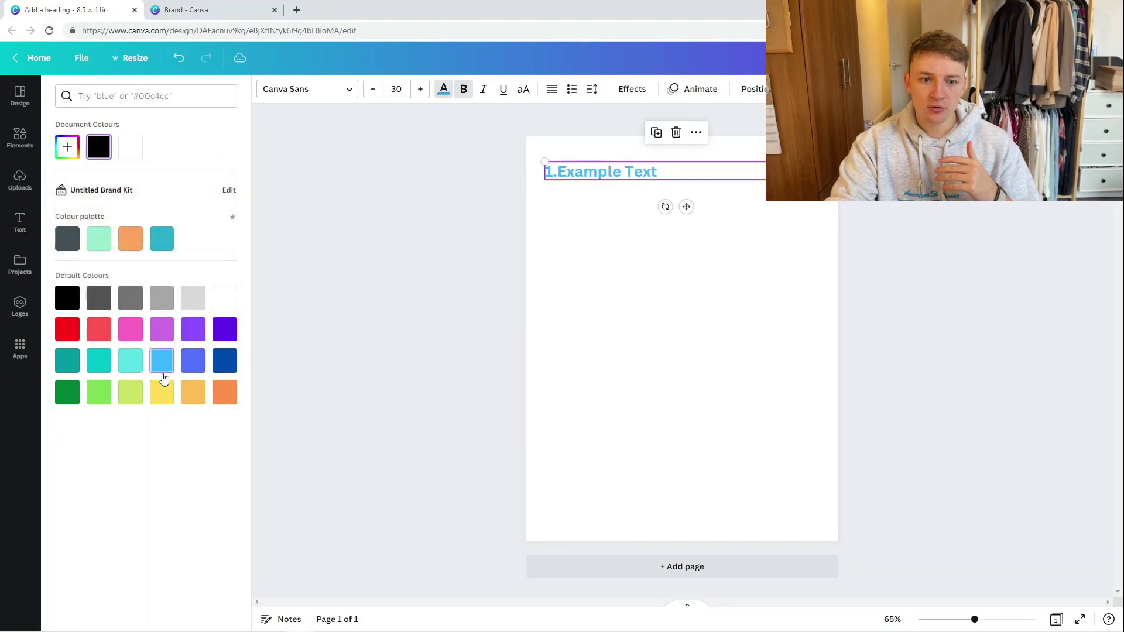
{"action": "left_click", "coordinate": [121, 366]}
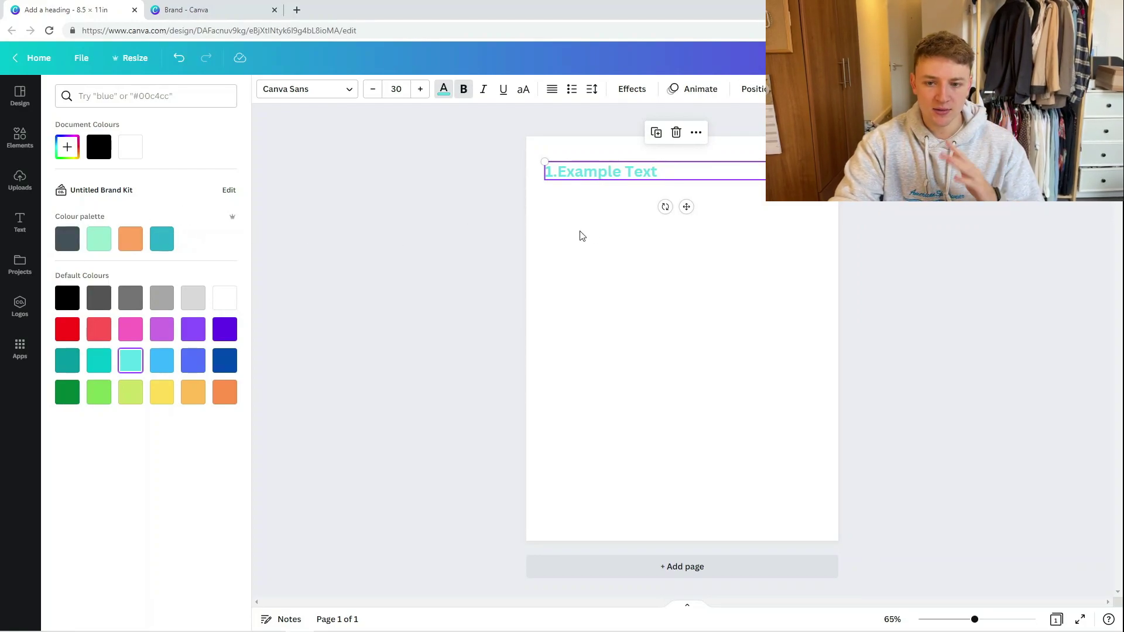
{"action": "key", "text": "Escape"}
Step: Apply the dark grey brand colour #435058 to the heading and check its hex value
{"action": "left_click", "coordinate": [445, 99]}
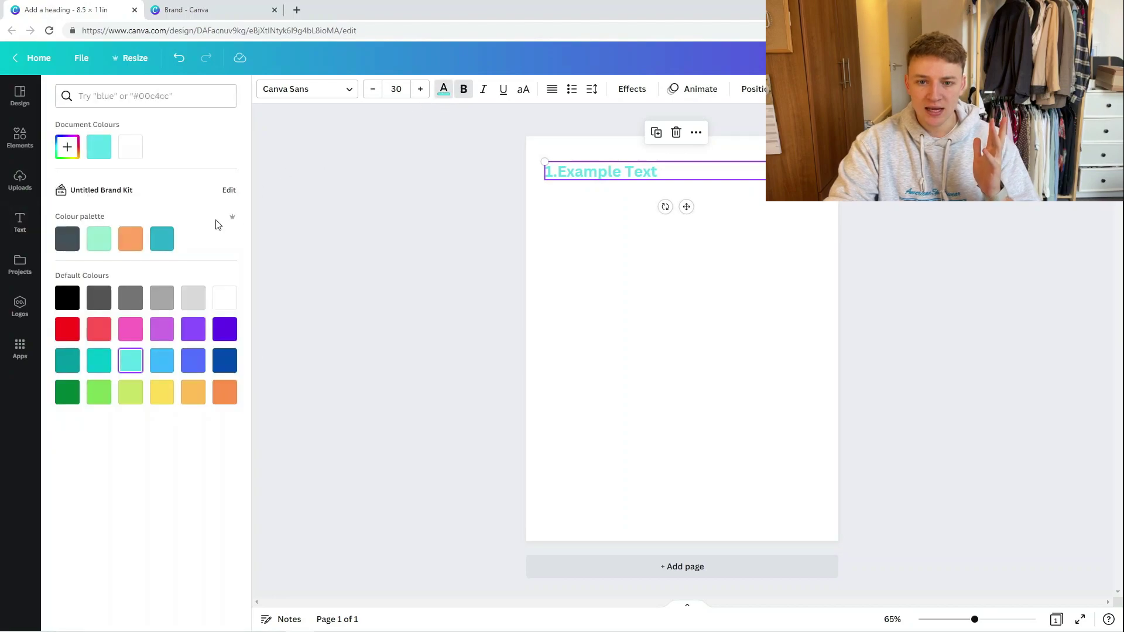
{"action": "left_click", "coordinate": [68, 249]}
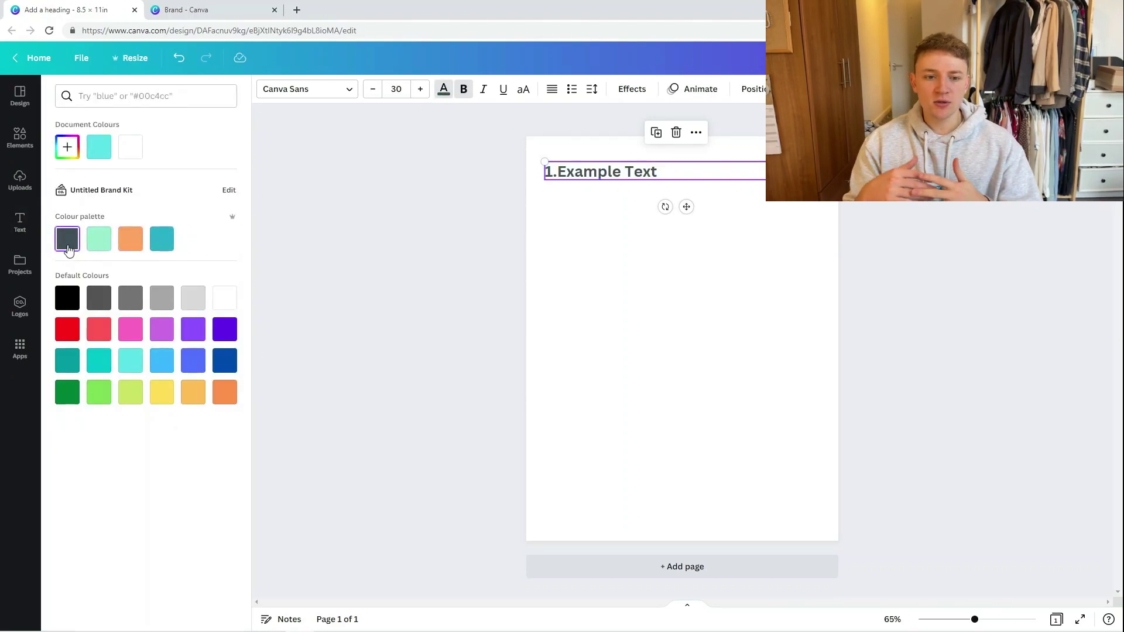
{"action": "left_click", "coordinate": [66, 151]}
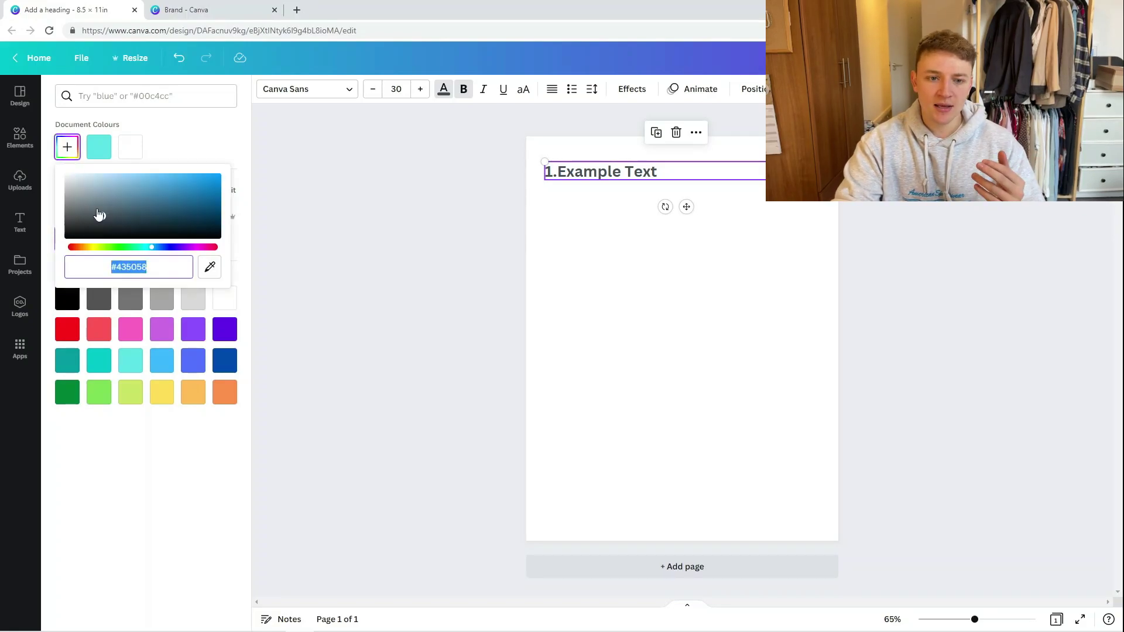
{"action": "left_click", "coordinate": [151, 267]}
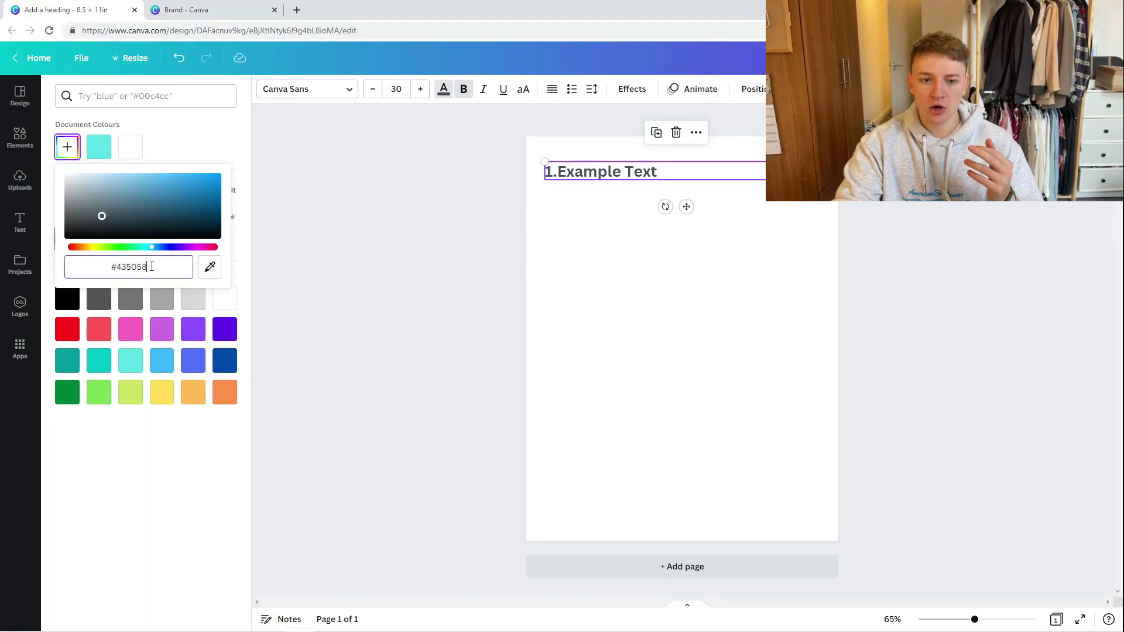
{"action": "left_click", "coordinate": [178, 157]}
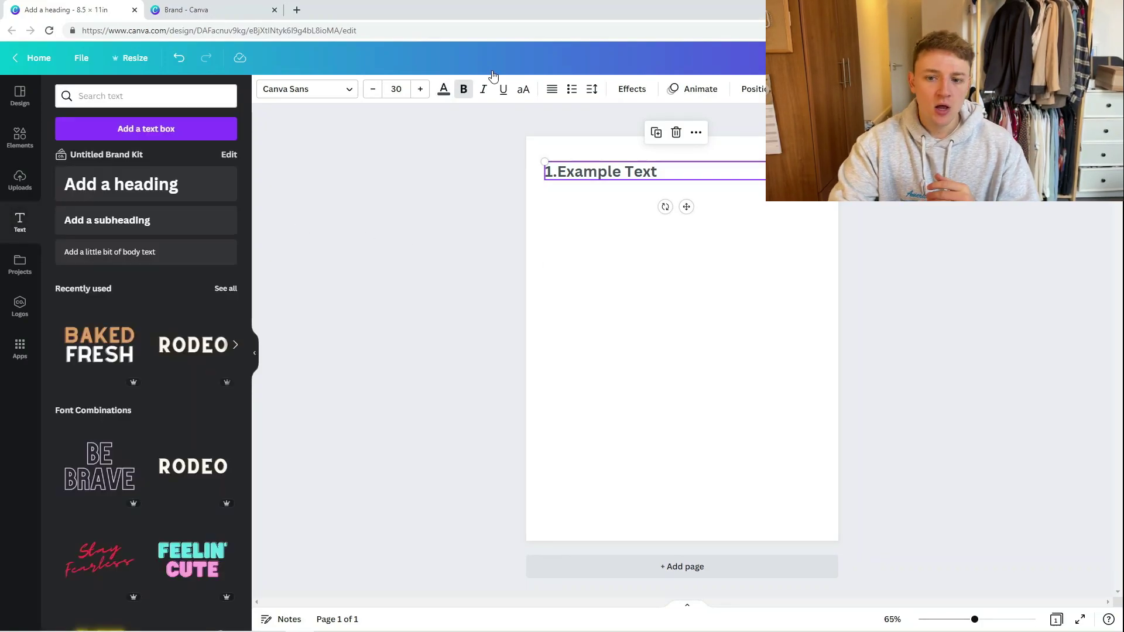
{"action": "left_click", "coordinate": [228, 8]}
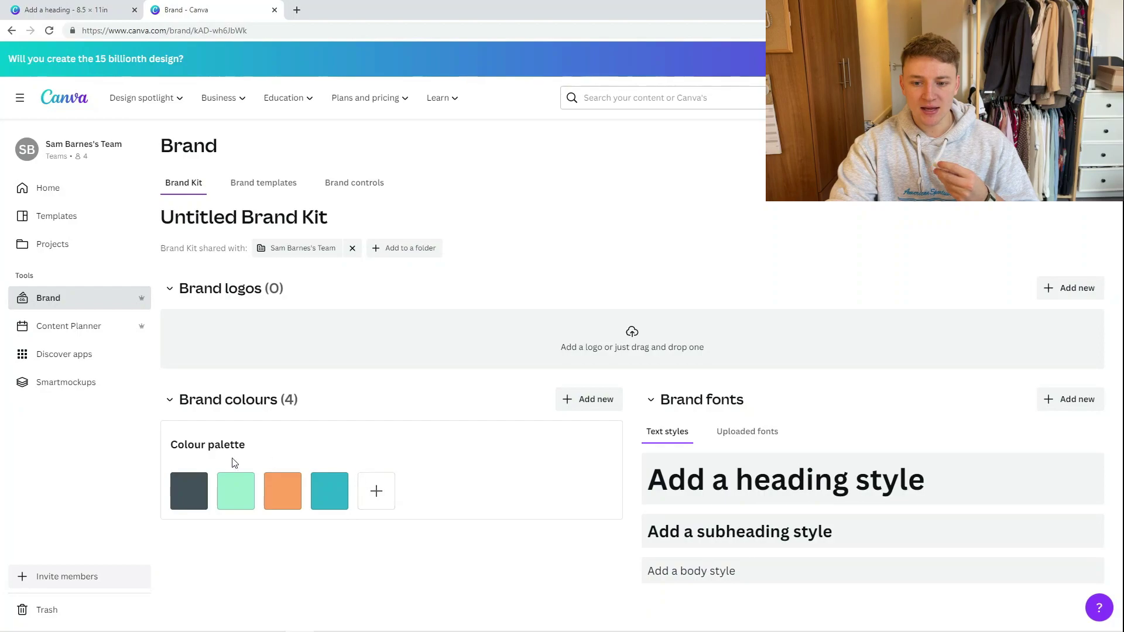
Step: Add a slightly darkened magenta as the fifth brand kit palette colour
{"action": "left_click", "coordinate": [580, 404]}
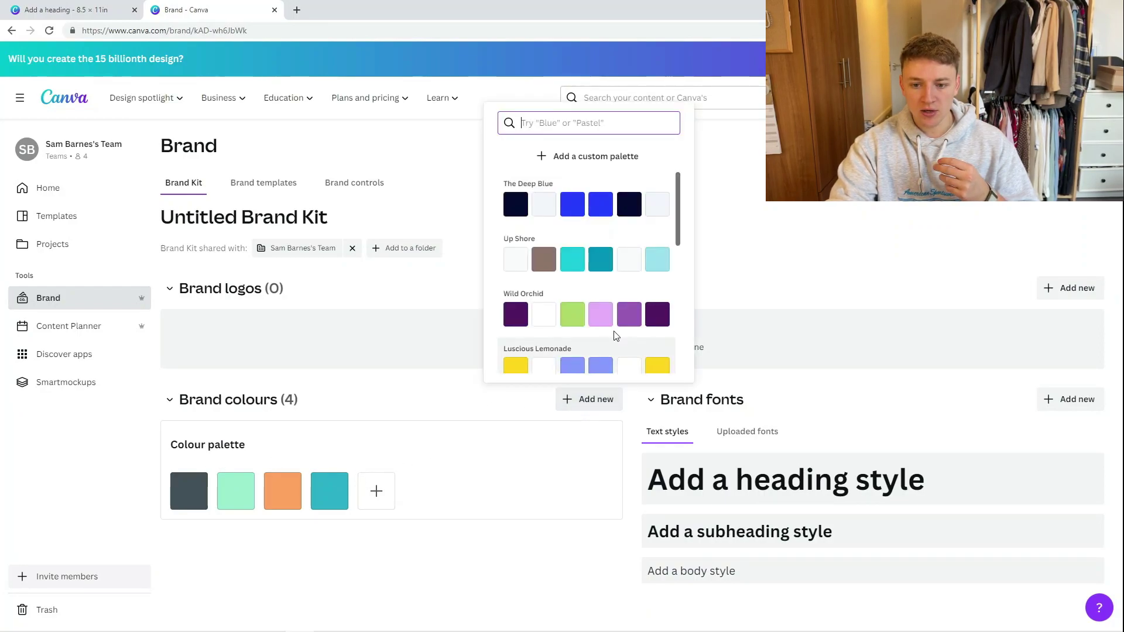
{"action": "left_click", "coordinate": [769, 248]}
{"action": "left_click", "coordinate": [377, 490]}
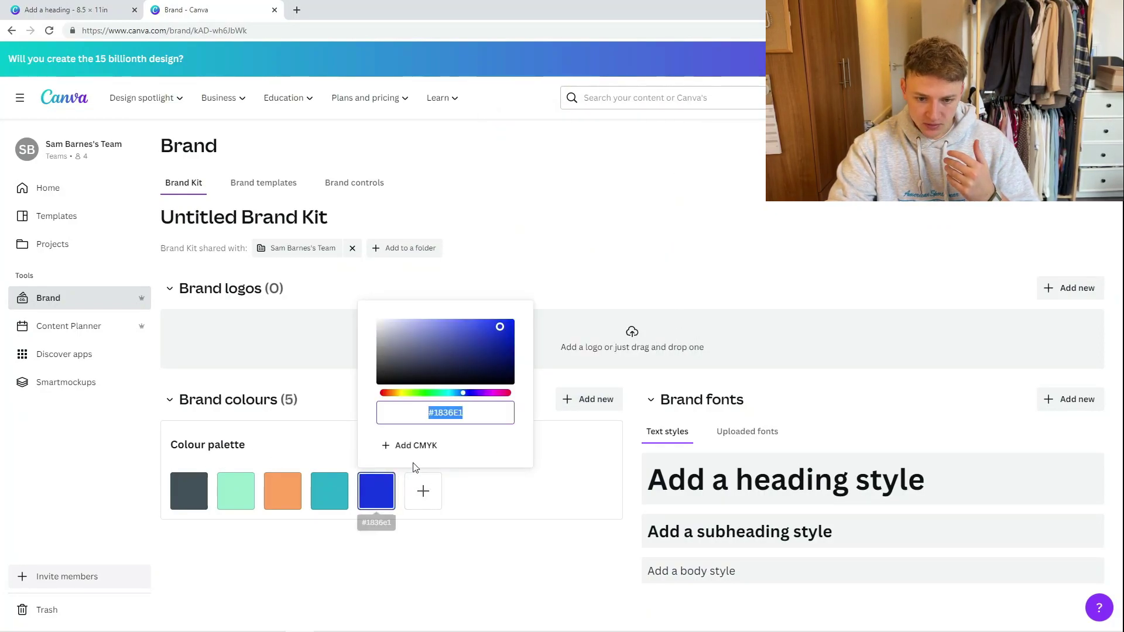
{"action": "left_click", "coordinate": [479, 393]}
{"action": "left_click_drag", "start_coordinate": [479, 394], "coordinate": [486, 393]}
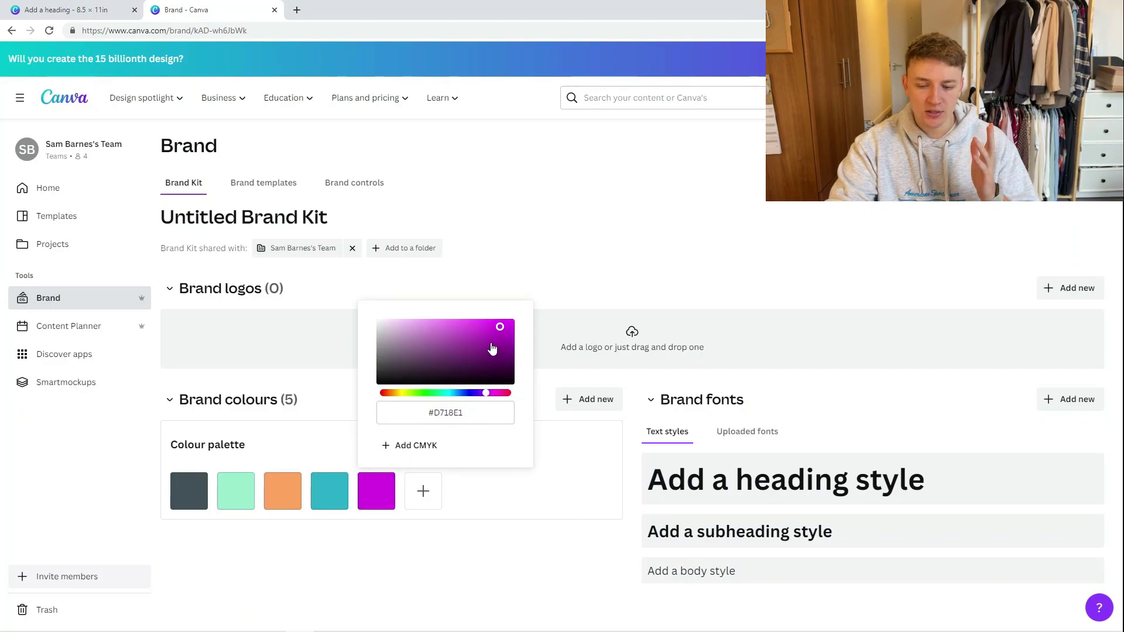
{"action": "mouse_move", "coordinate": [492, 348]}
{"action": "left_mouse_down"}
{"action": "mouse_move", "coordinate": [490, 333]}
{"action": "mouse_move", "coordinate": [477, 332]}
{"action": "left_mouse_up"}
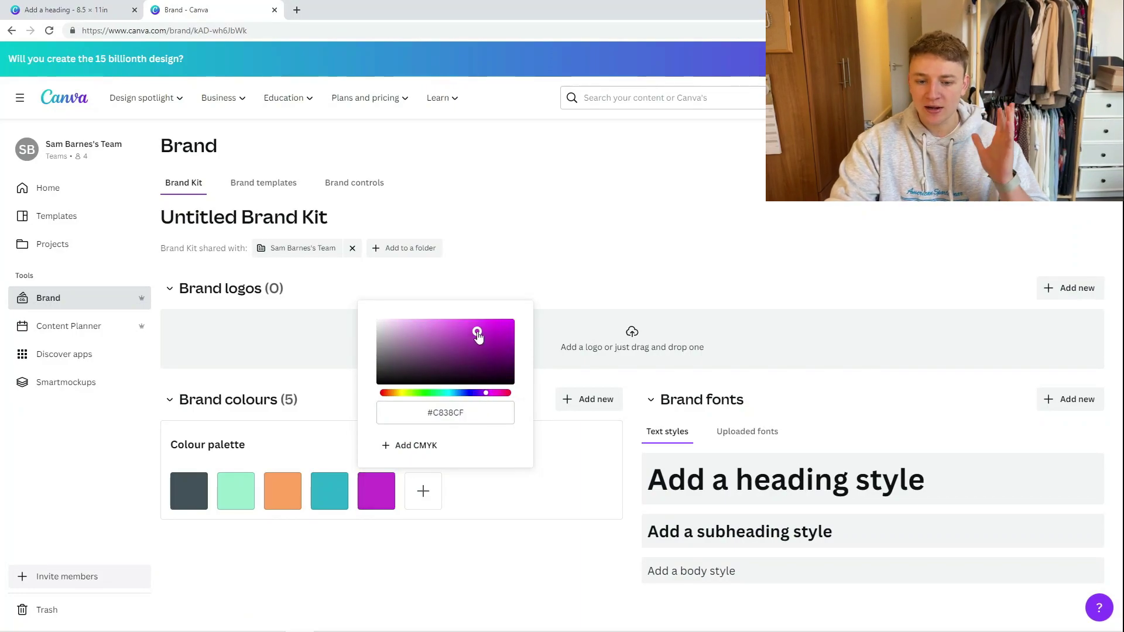
{"action": "left_click", "coordinate": [510, 550]}
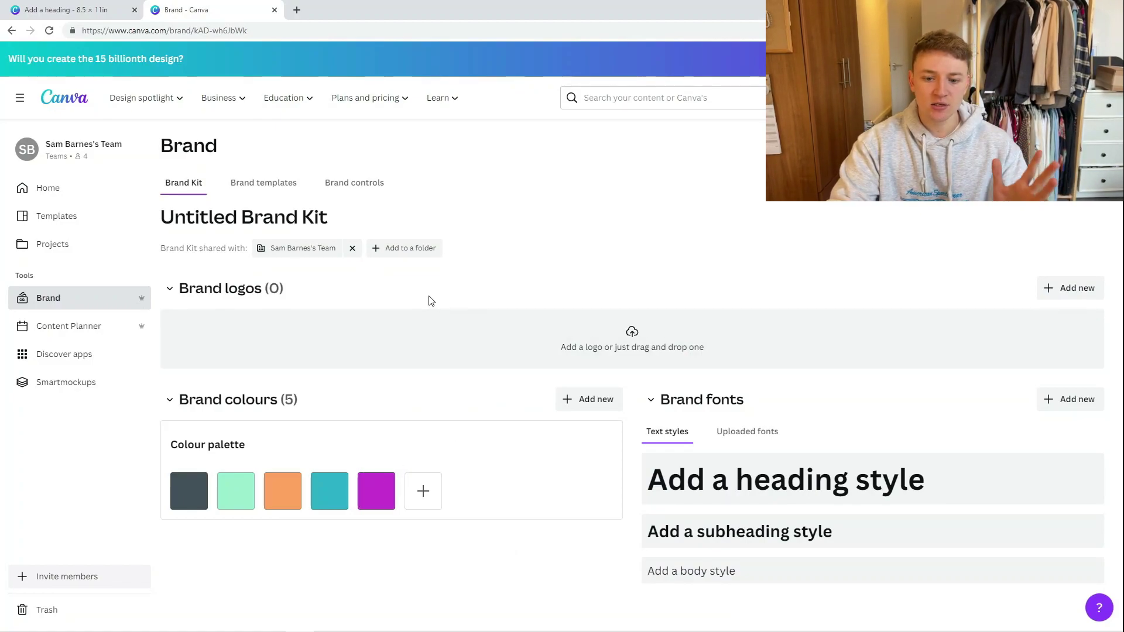
{"action": "left_click", "coordinate": [65, 10]}
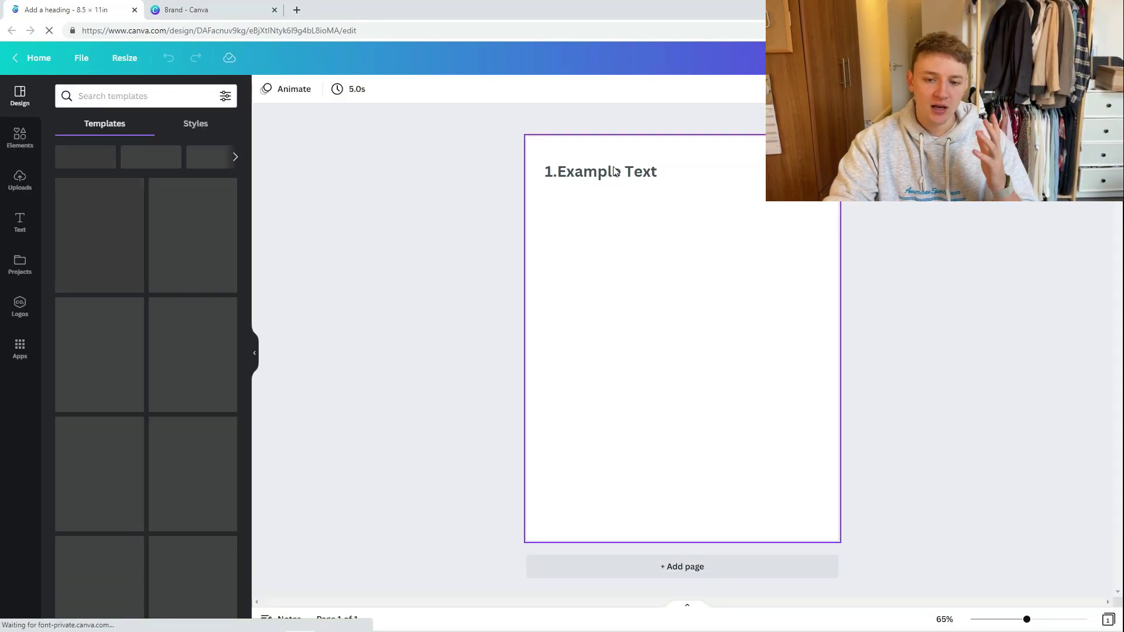
Step: Colour the 1.Example Text heading with the brand palette's magenta swatch
{"action": "left_click", "coordinate": [613, 181]}
{"action": "left_click", "coordinate": [444, 93]}
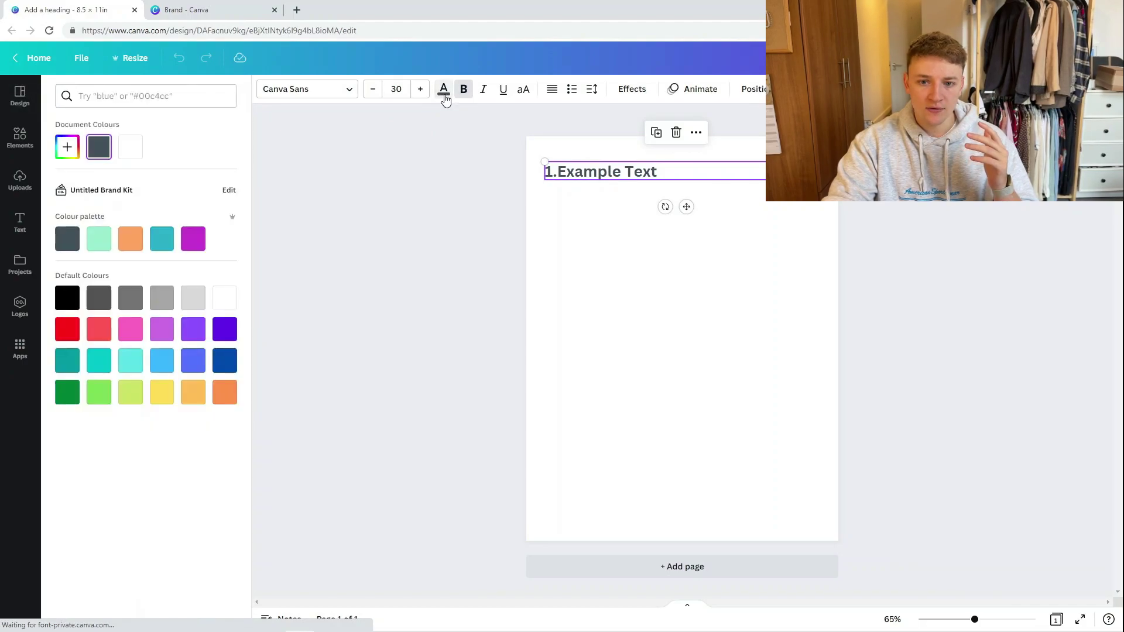
{"action": "left_click", "coordinate": [194, 240]}
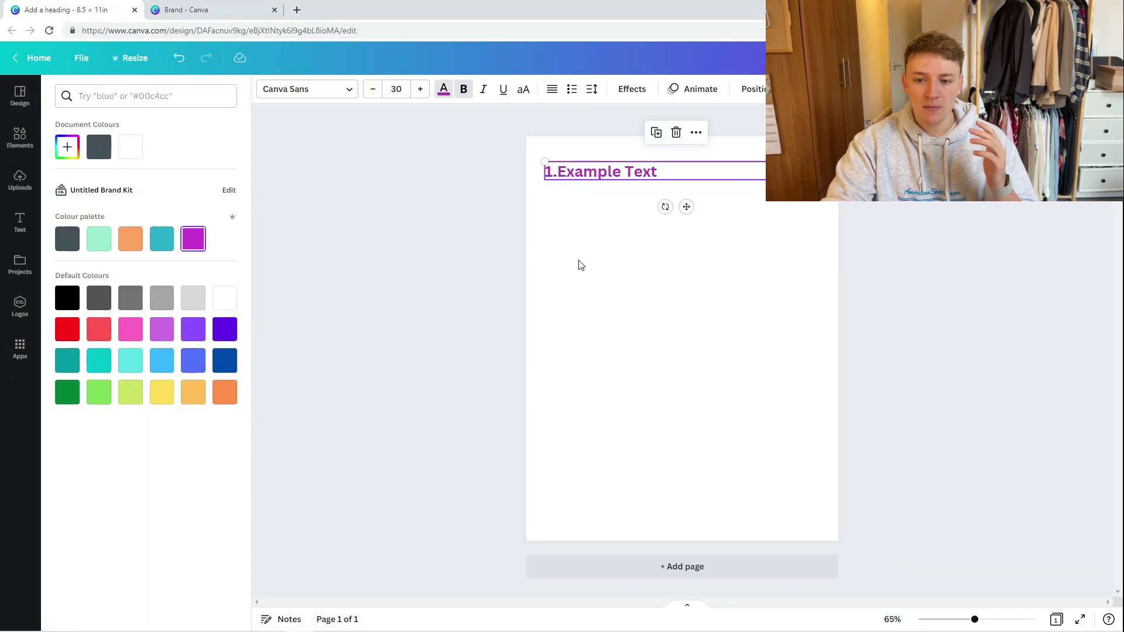
{"action": "key", "text": "Escape"}
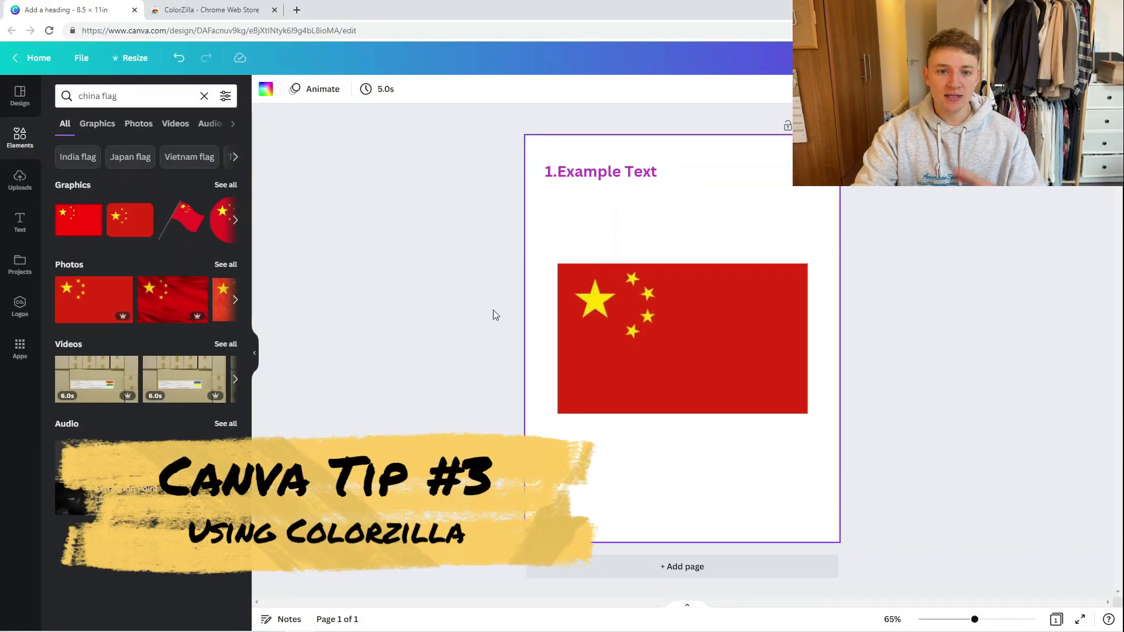
Step: Switch to the ColorZilla Chrome Web Store tab
{"action": "left_click", "coordinate": [234, 10]}
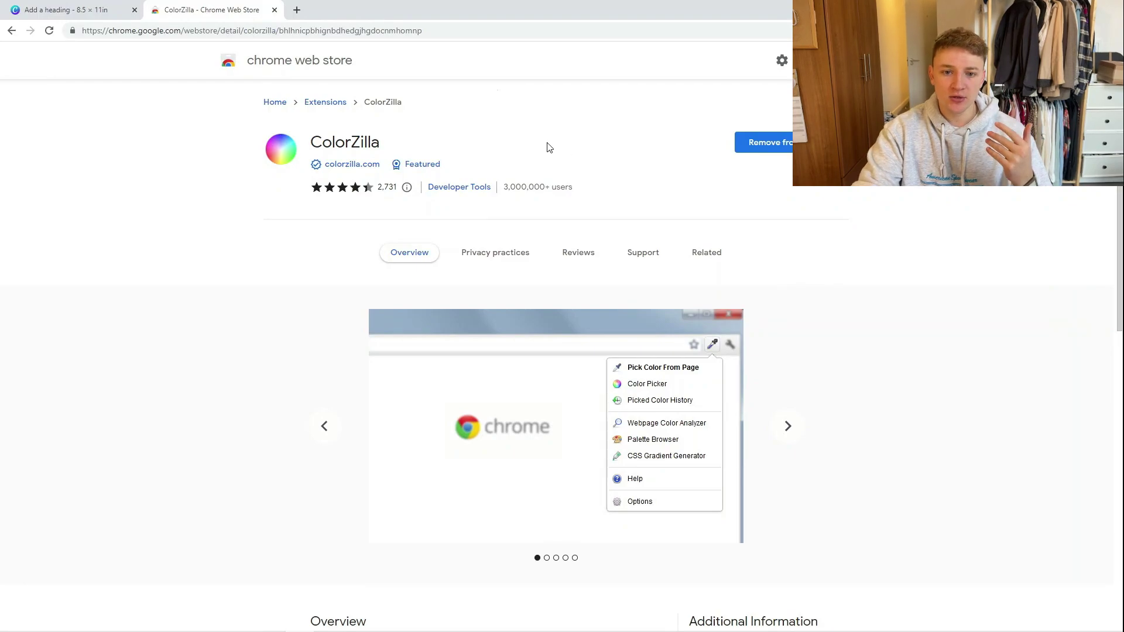
Step: Highlight the ColorZilla name on its store listing, then go back to the Canva design
{"action": "left_click_drag", "start_coordinate": [380, 142], "coordinate": [321, 143]}
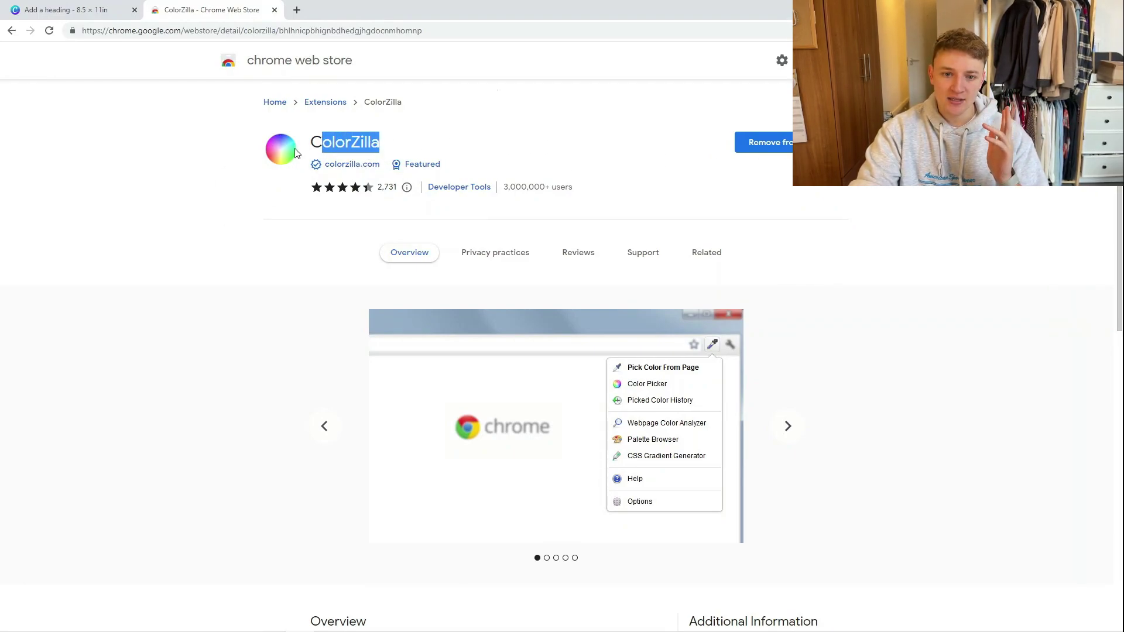
{"action": "left_click", "coordinate": [1015, 188]}
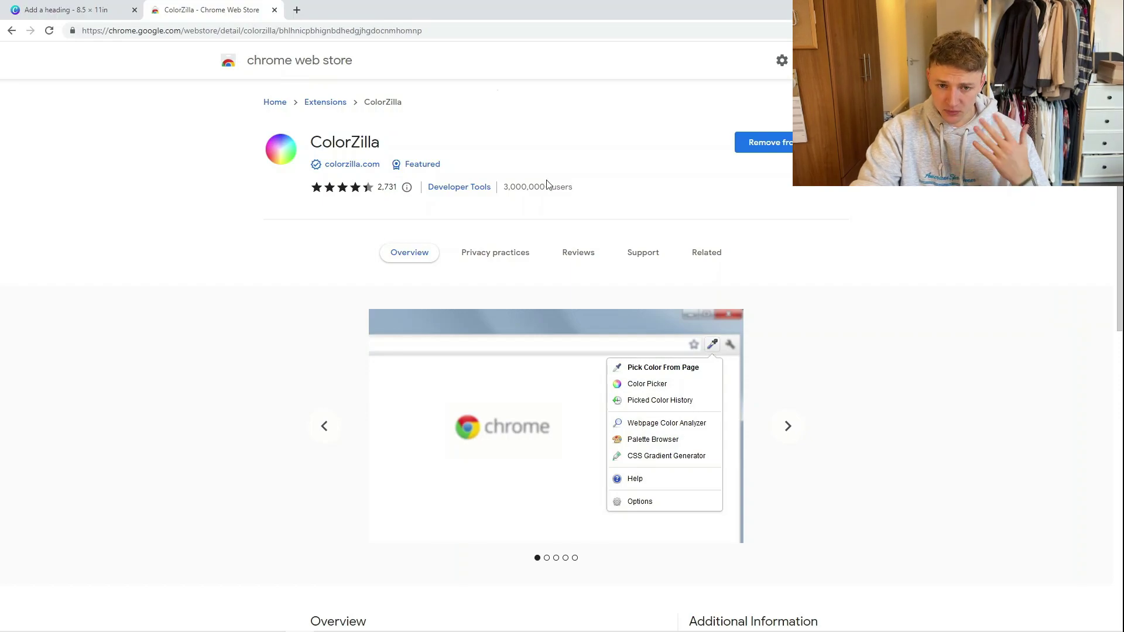
{"action": "left_click", "coordinate": [82, 9]}
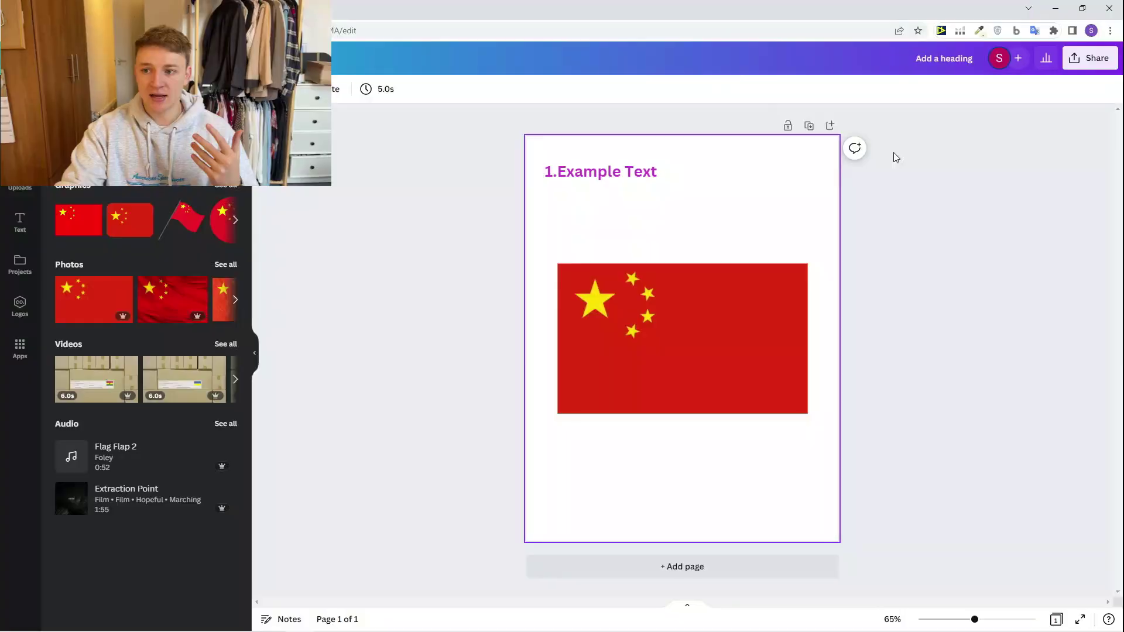
Step: Sample the flag's red (#DF280F) with the ColorZilla eyedropper
{"action": "left_click", "coordinate": [978, 33]}
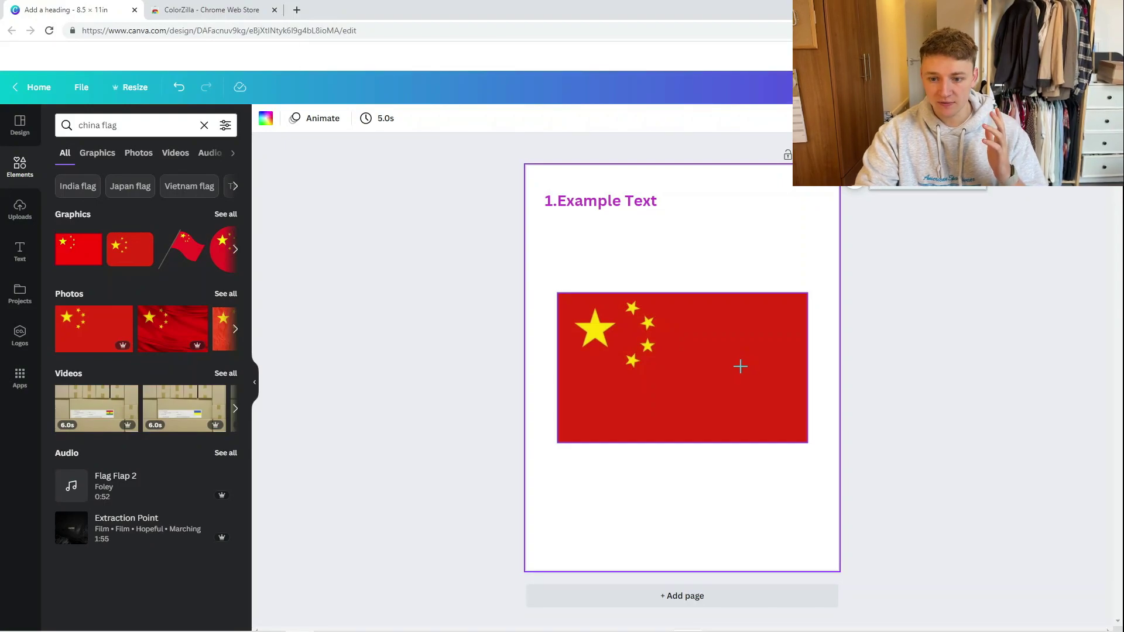
{"action": "left_click", "coordinate": [739, 366]}
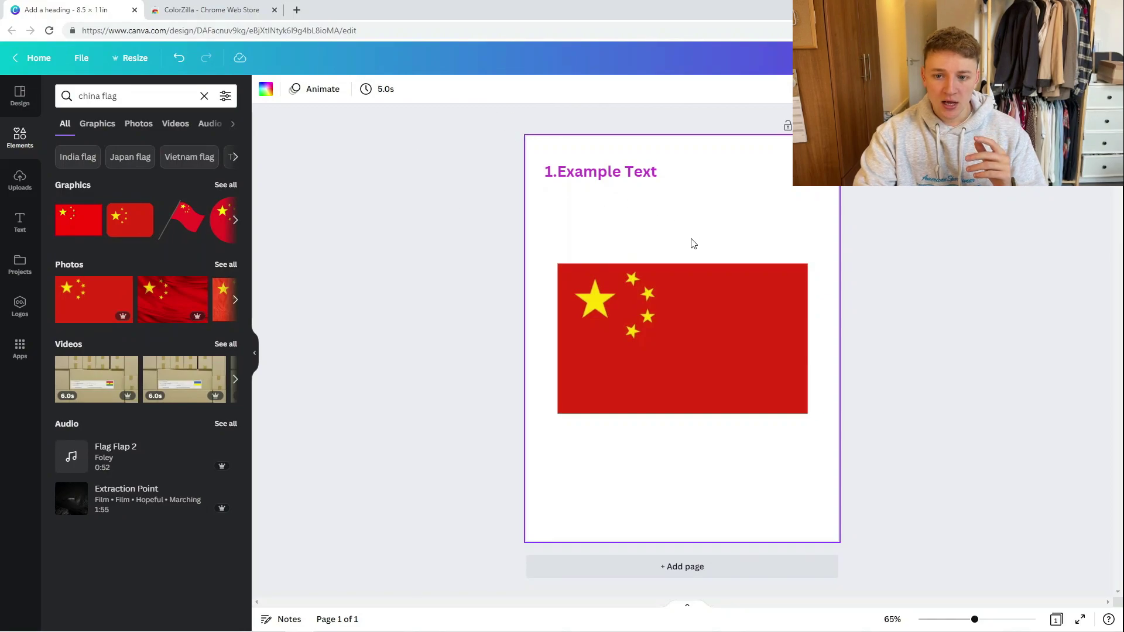
{"action": "left_click", "coordinate": [157, 97]}
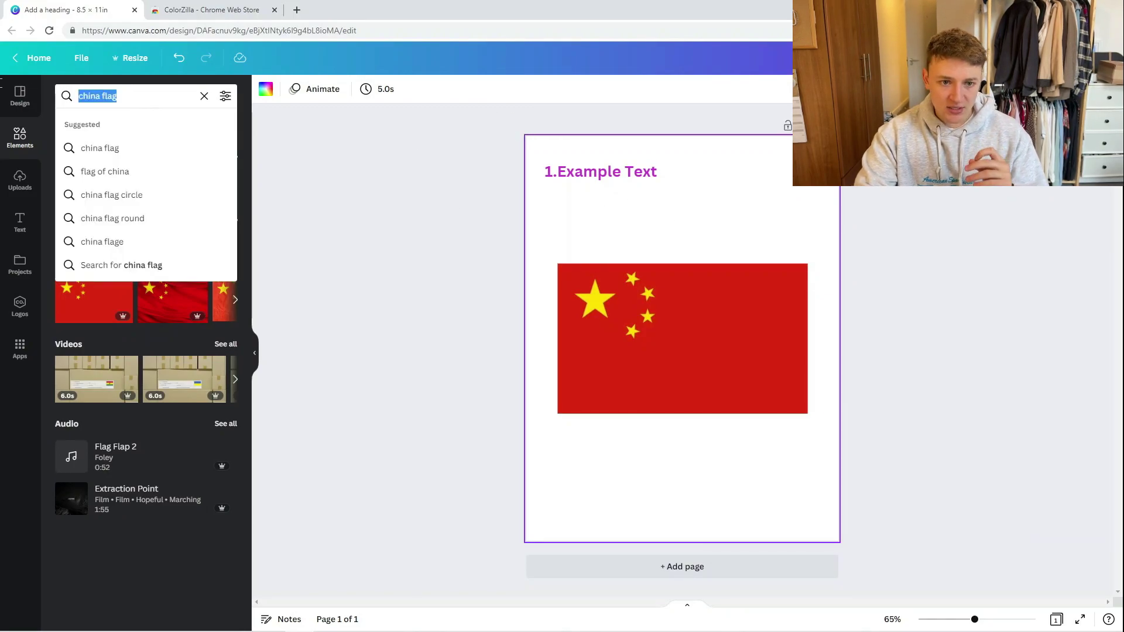
Step: Search Elements for 'square', fixing the 'sqaure' typo and removing a wrongly added white square
{"action": "type", "text": "sqaure"}
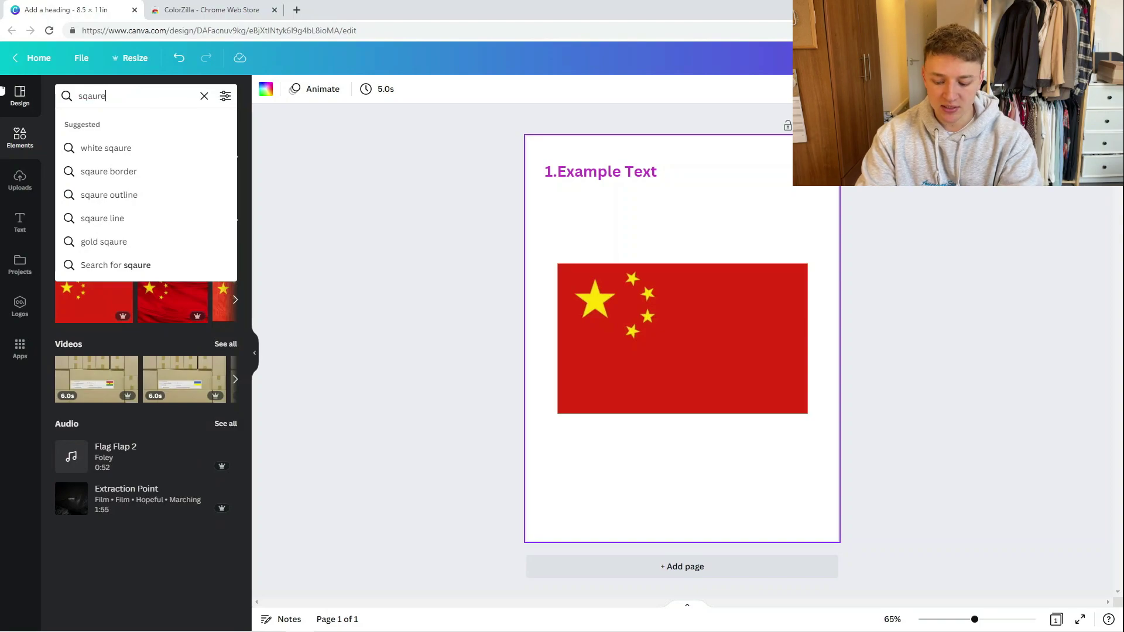
{"action": "key", "text": "Return"}
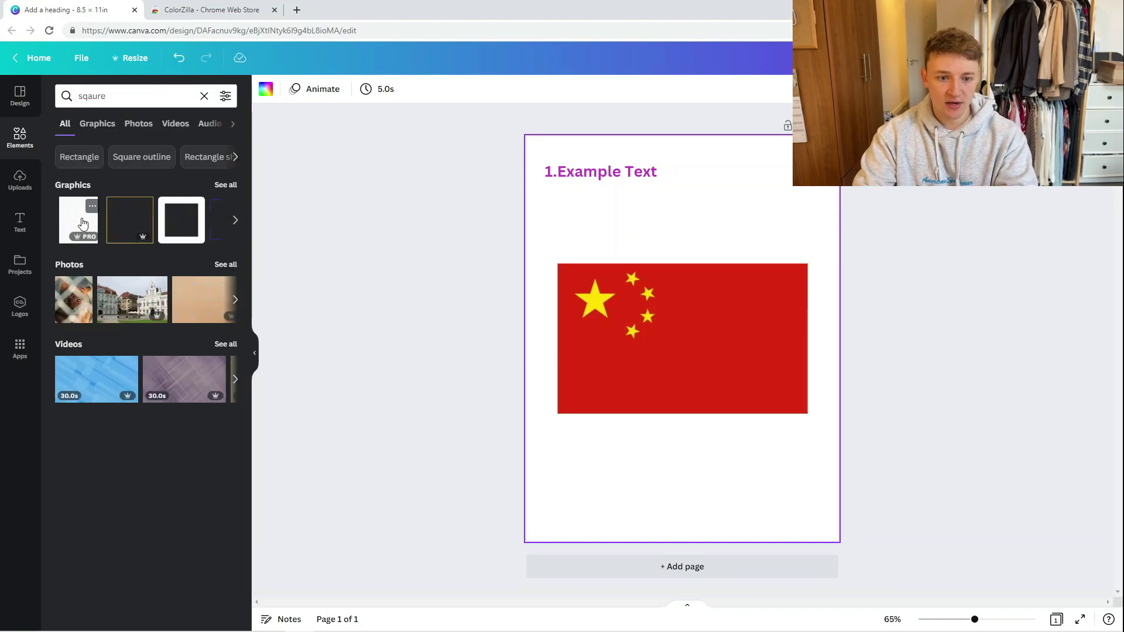
{"action": "left_click", "coordinate": [81, 222]}
{"action": "key", "text": "Delete"}
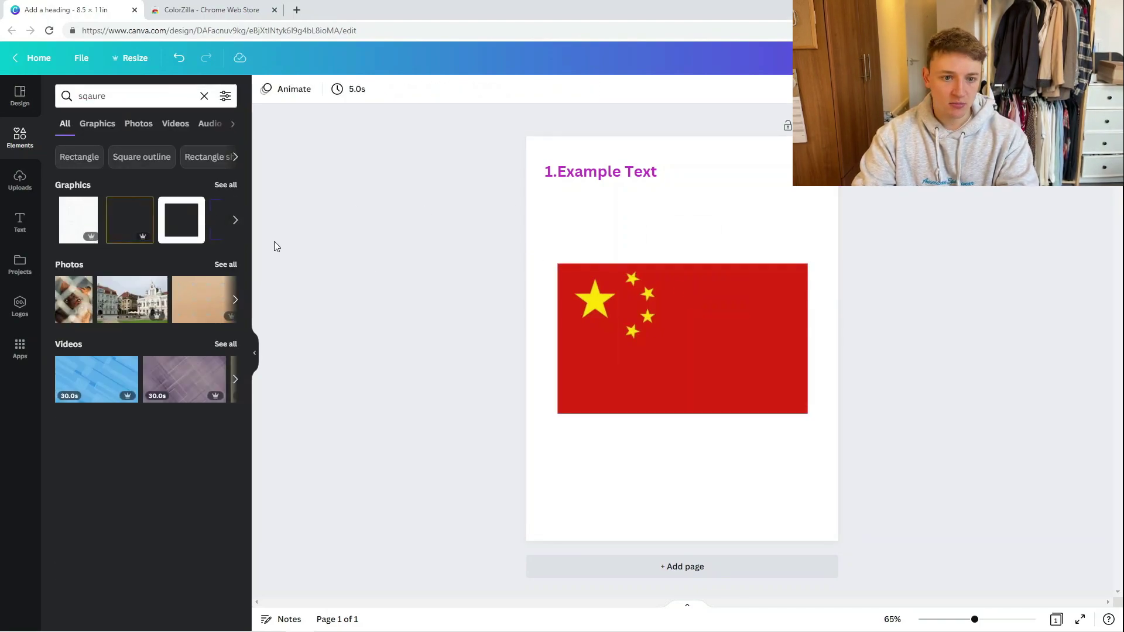
{"action": "left_click", "coordinate": [140, 92]}
{"action": "key", "text": "BackSpace"}
{"action": "key", "text": "BackSpace"}
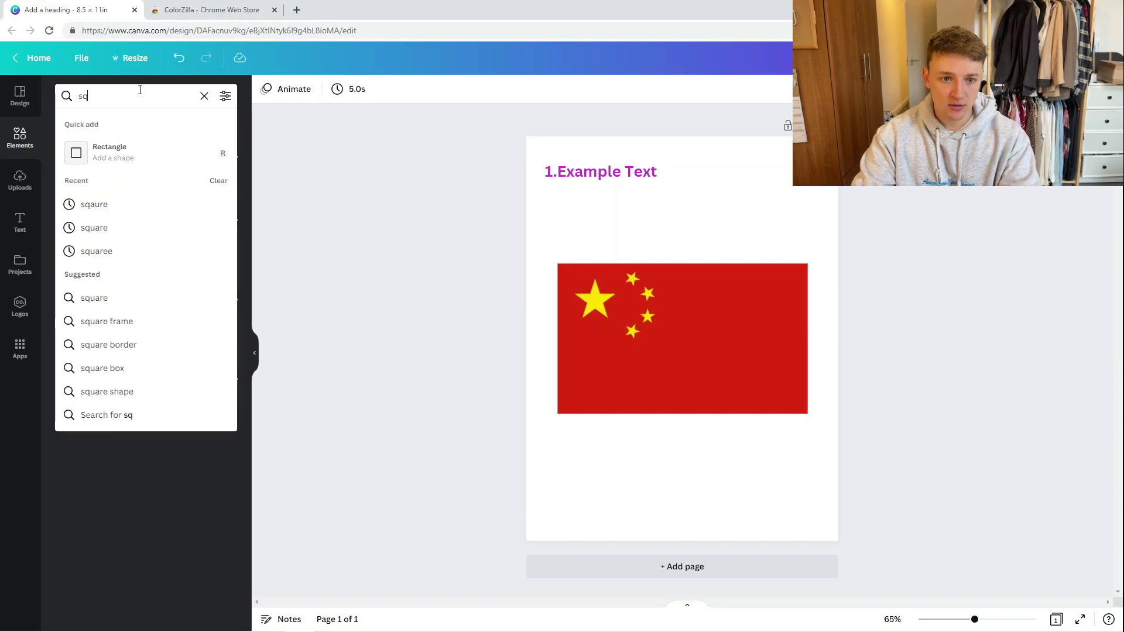
{"action": "type", "text": "uare"}
{"action": "key", "text": "Return"}
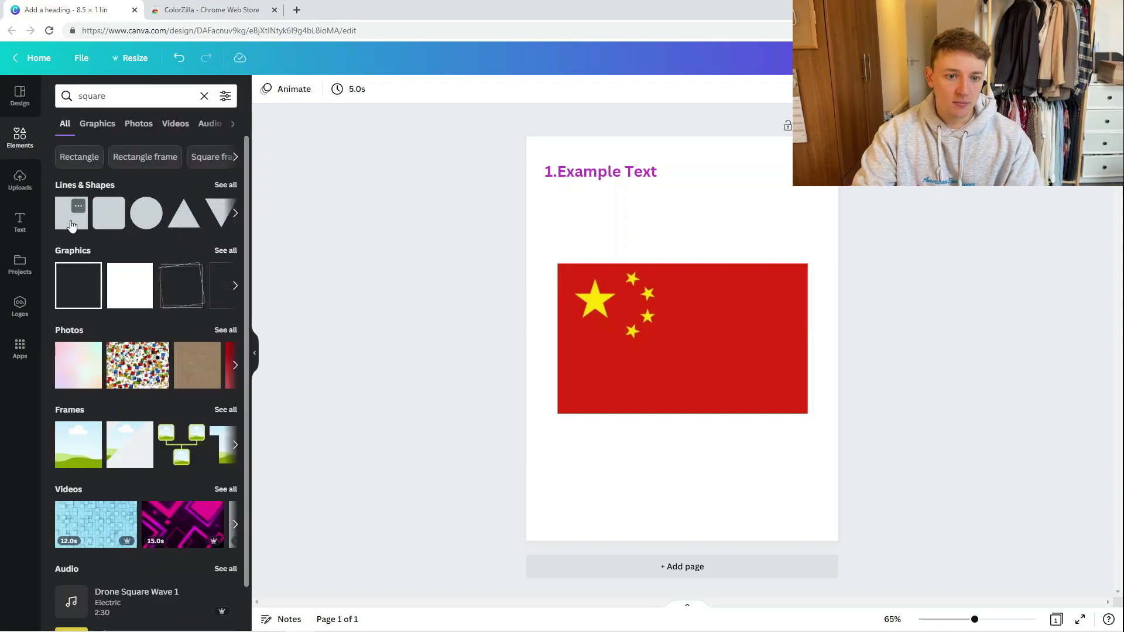
Step: Add a plain square and stretch it from the top-left corner to cover the whole page
{"action": "left_click", "coordinate": [71, 212]}
{"action": "left_click", "coordinate": [743, 226]}
{"action": "left_click_drag", "start_coordinate": [710, 310], "coordinate": [839, 183]}
{"action": "left_click_drag", "start_coordinate": [682, 231], "coordinate": [710, 537]}
{"action": "left_click", "coordinate": [909, 447]}
{"action": "left_click", "coordinate": [732, 466]}
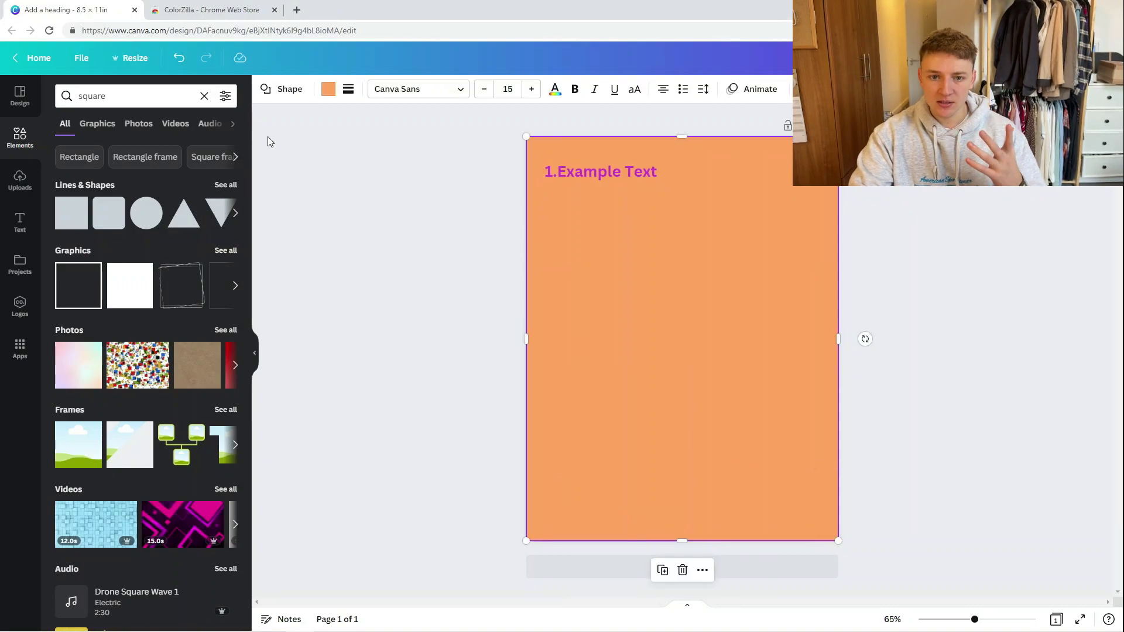
Step: Fill the page-sized rectangle with the sampled red #DF280F pasted into the colour search
{"action": "left_click", "coordinate": [328, 90]}
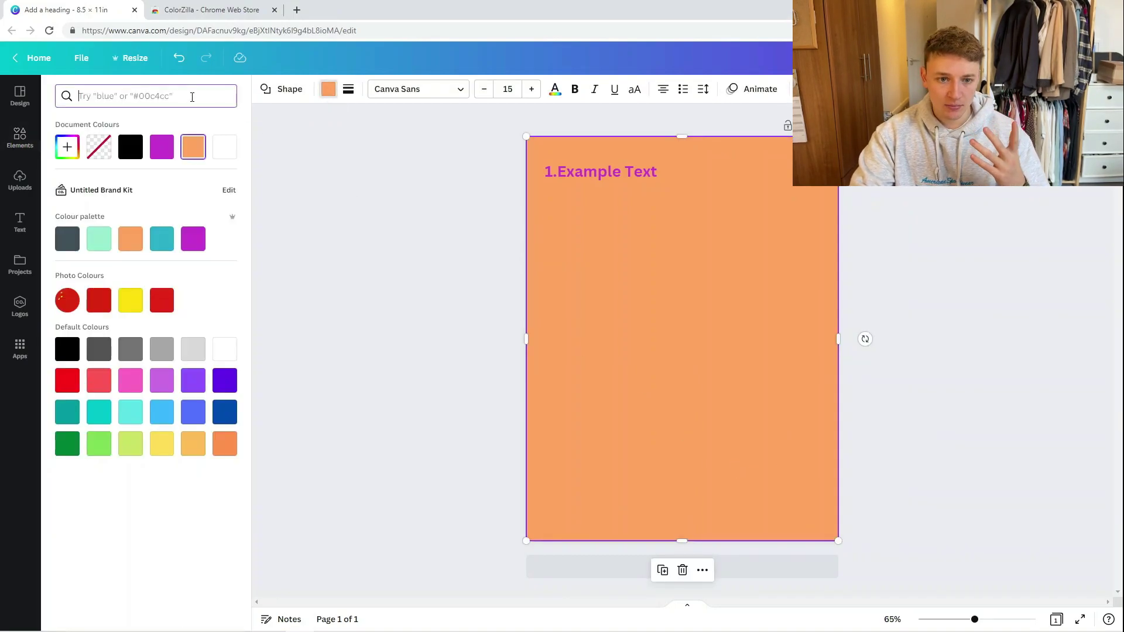
{"action": "key", "text": "ctrl+v"}
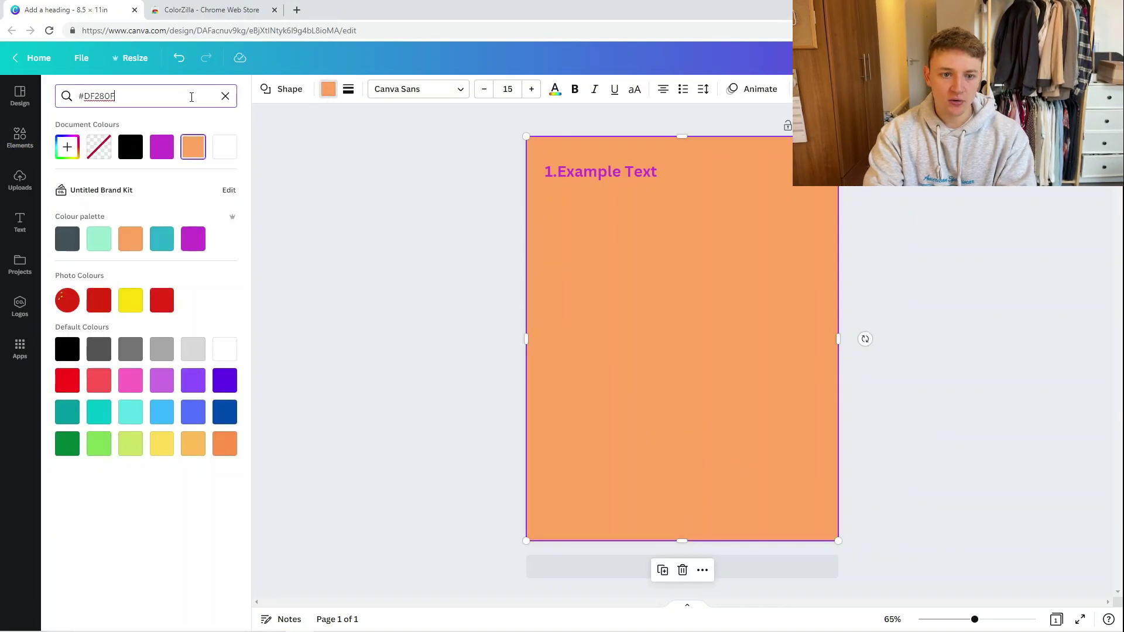
{"action": "left_click", "coordinate": [64, 155]}
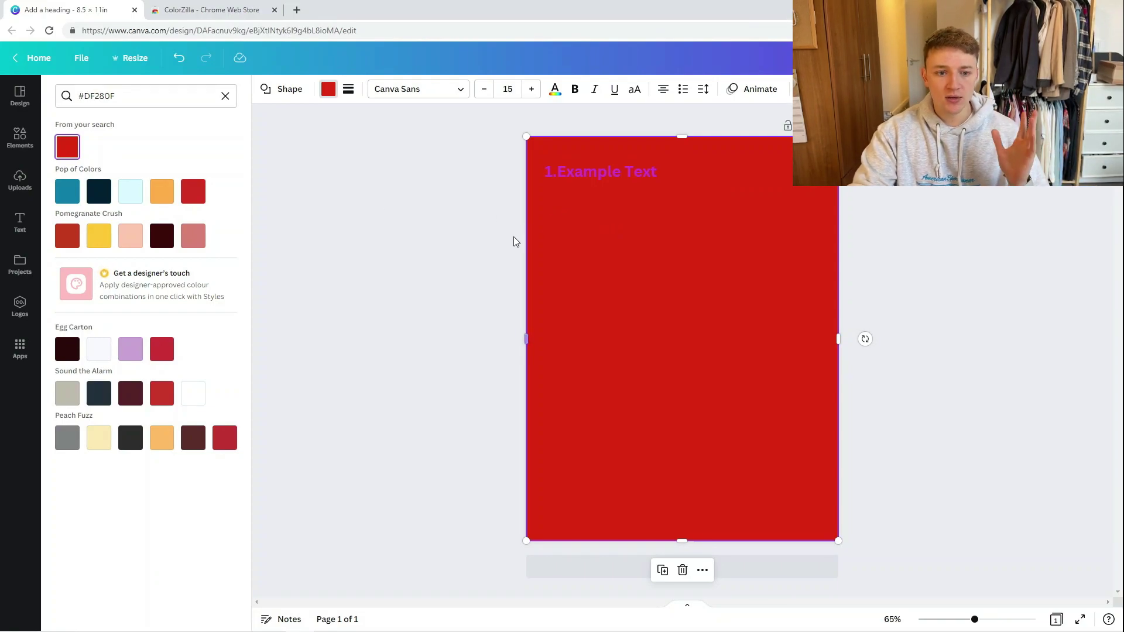
{"action": "left_click_drag", "start_coordinate": [136, 96], "coordinate": [75, 96]}
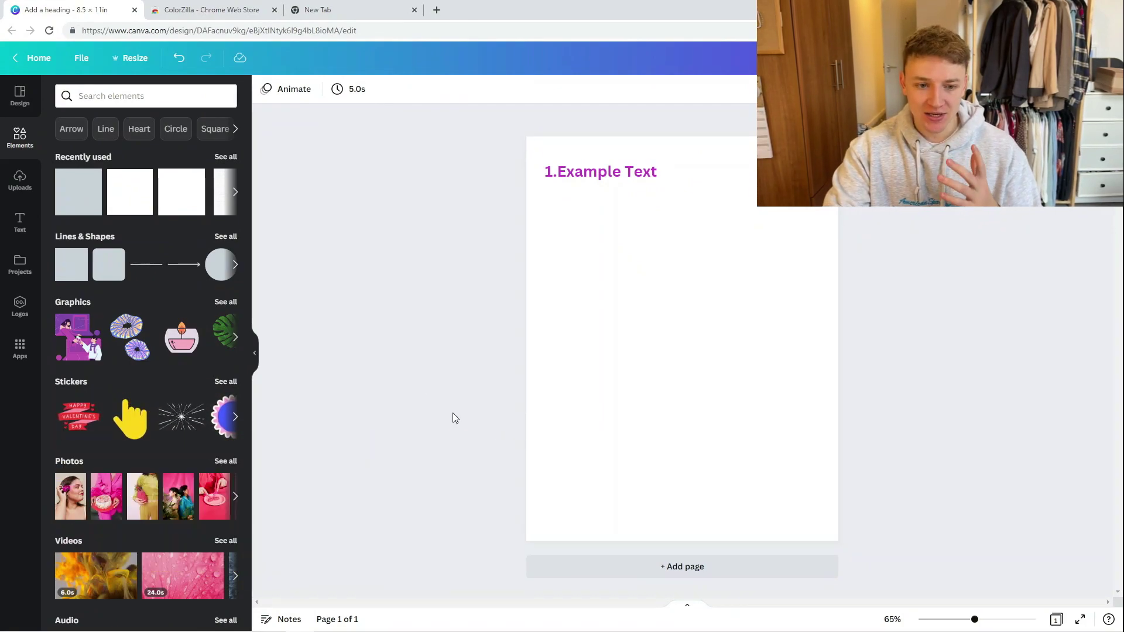
Step: Add a mint-green square and set the page background to orange from the Pop of Colors palette
{"action": "left_click", "coordinate": [71, 265]}
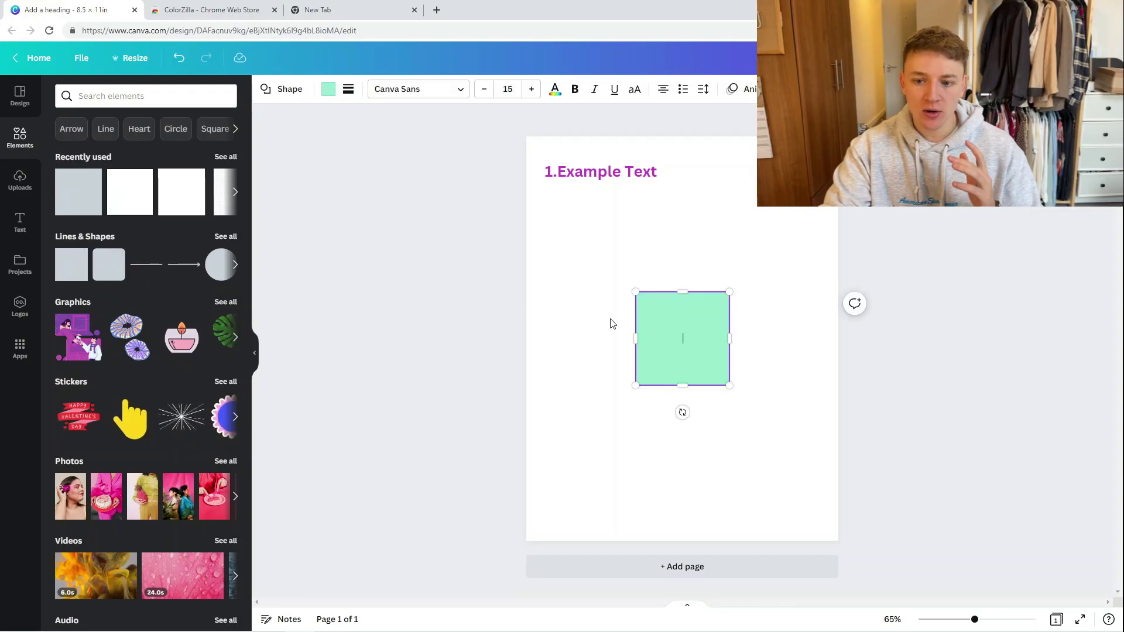
{"action": "left_click", "coordinate": [803, 351]}
{"action": "left_click", "coordinate": [265, 89]}
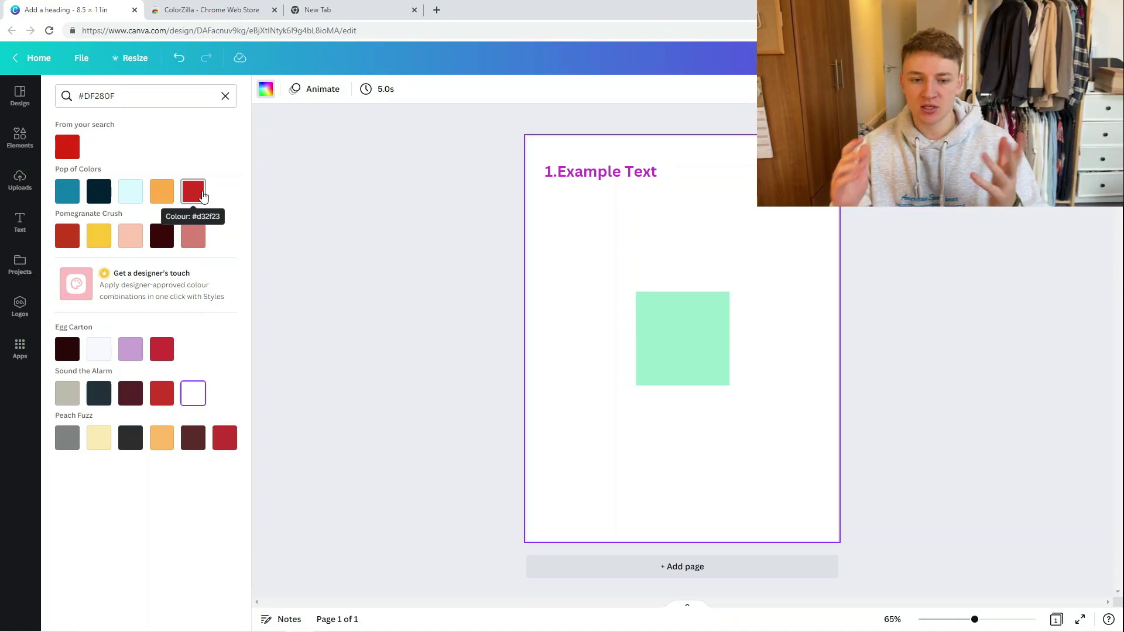
{"action": "left_click", "coordinate": [162, 194]}
{"action": "left_click", "coordinate": [711, 317]}
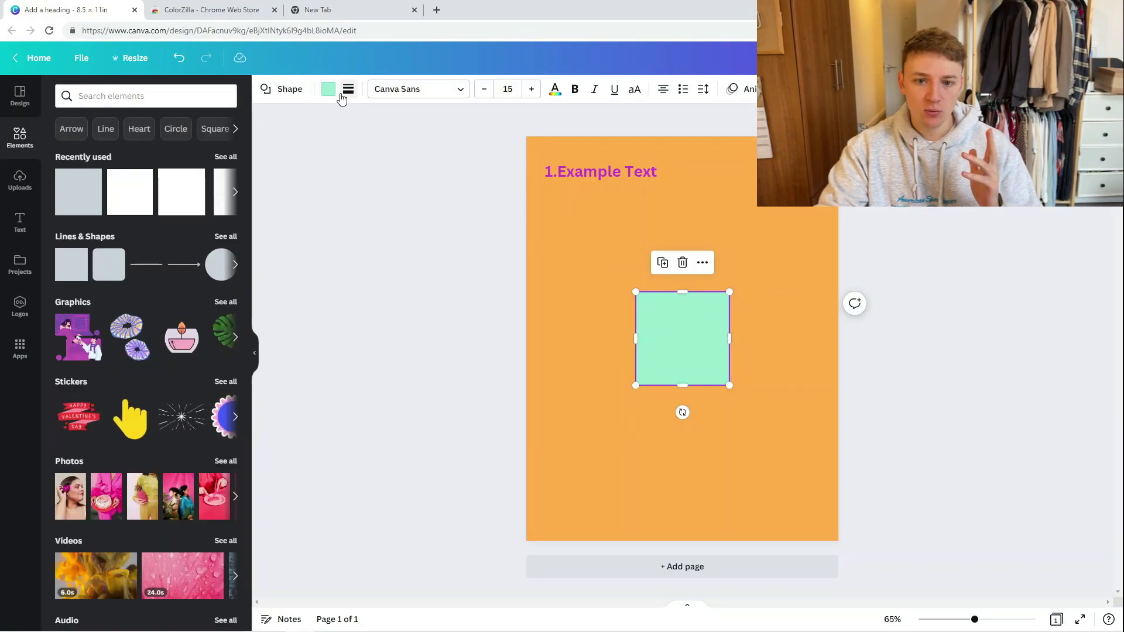
Step: Change the mid-page square's fill from mint green to white
{"action": "left_click", "coordinate": [331, 93]}
{"action": "left_click", "coordinate": [225, 96]}
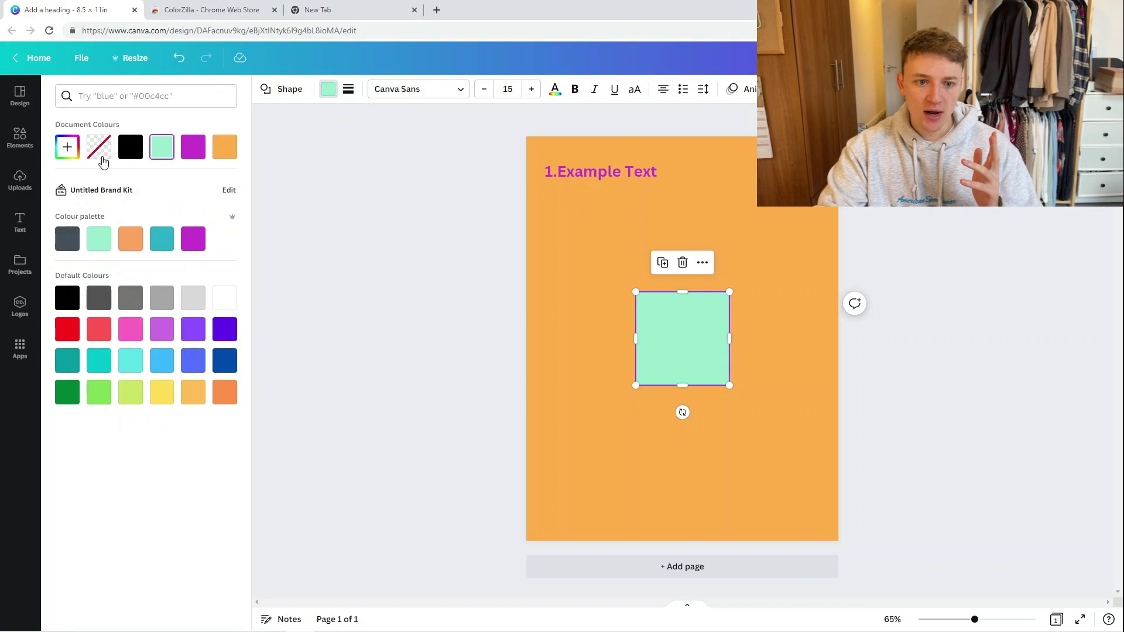
{"action": "left_click", "coordinate": [67, 146]}
{"action": "left_click", "coordinate": [64, 171]}
{"action": "key", "text": "Escape"}
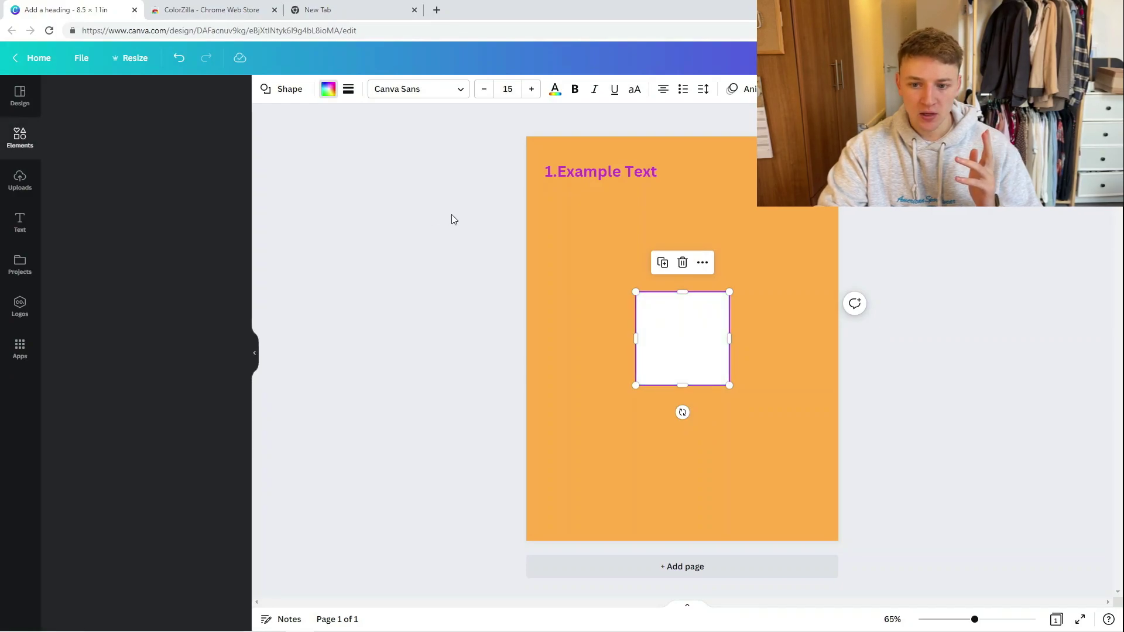
Step: Browse all lines and shapes, then search Elements for 'square'
{"action": "left_click", "coordinate": [225, 236]}
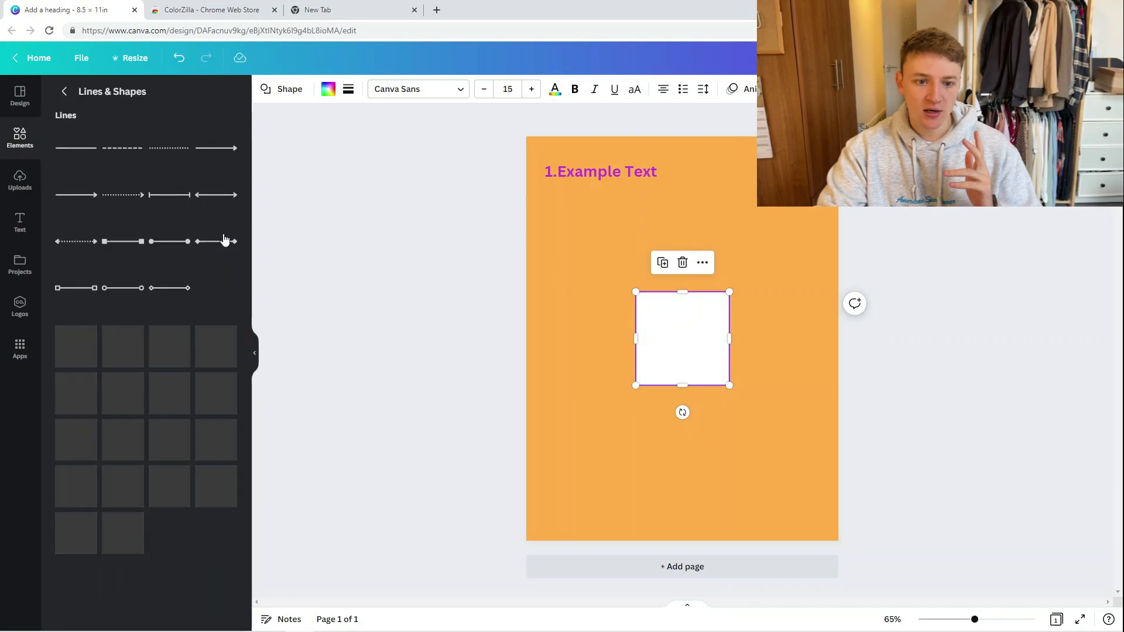
{"action": "scroll", "coordinate": [224, 263], "scroll_direction": "down", "scroll_amount": 1}
{"action": "scroll", "coordinate": [175, 293], "scroll_direction": "down", "scroll_amount": 4}
{"action": "scroll", "coordinate": [117, 187], "scroll_direction": "up", "scroll_amount": 6}
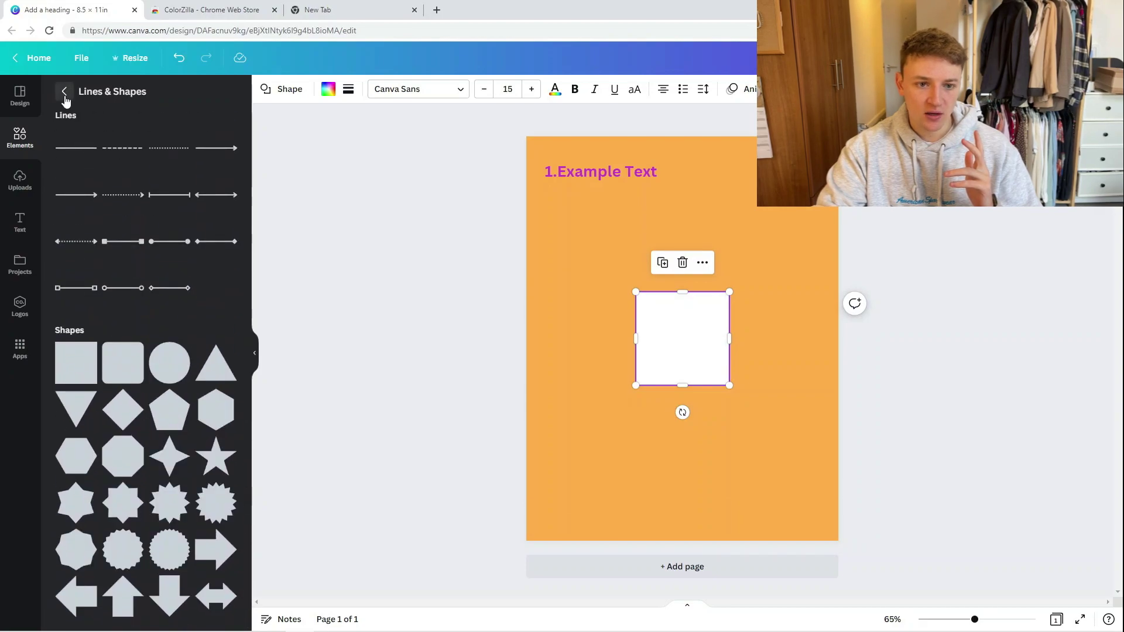
{"action": "left_click", "coordinate": [65, 91]}
{"action": "left_click", "coordinate": [135, 104]}
{"action": "type", "text": "sqaure"}
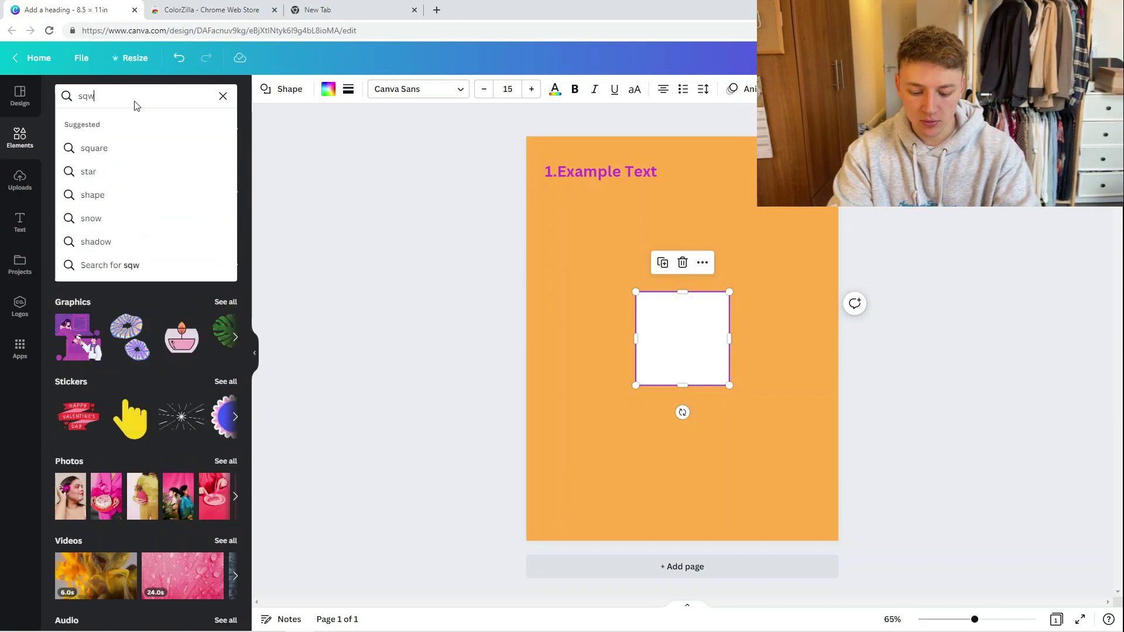
{"action": "key", "text": "BackSpace"}
{"action": "key", "text": "BackSpace"}
{"action": "key", "text": "BackSpace"}
{"action": "key", "text": "BackSpace"}
{"action": "type", "text": "uare"}
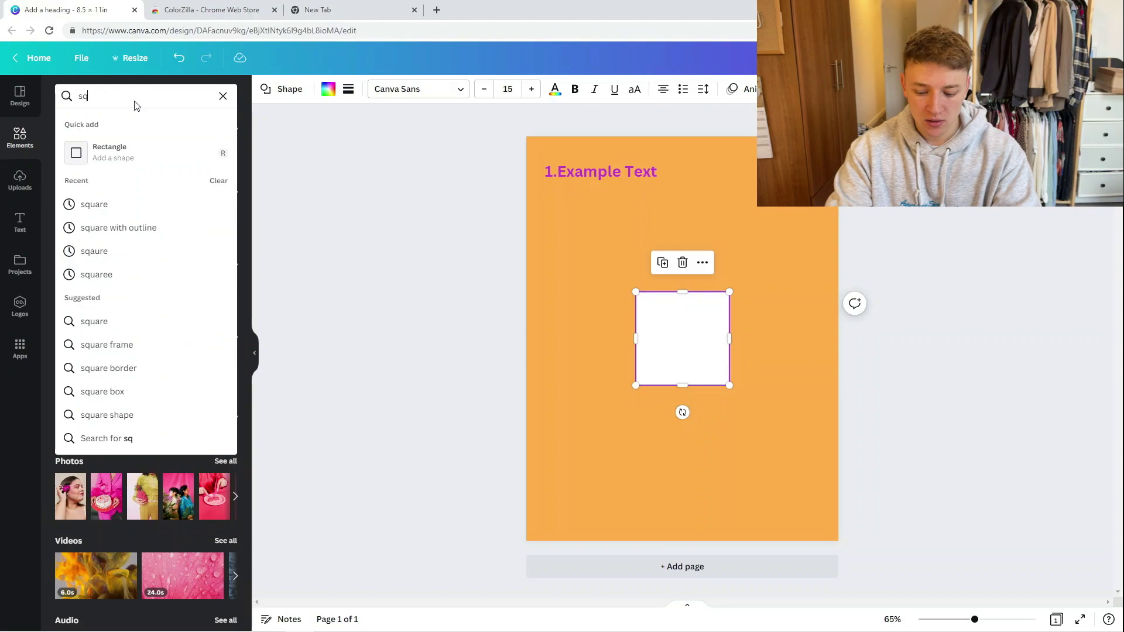
{"action": "key", "text": "Return"}
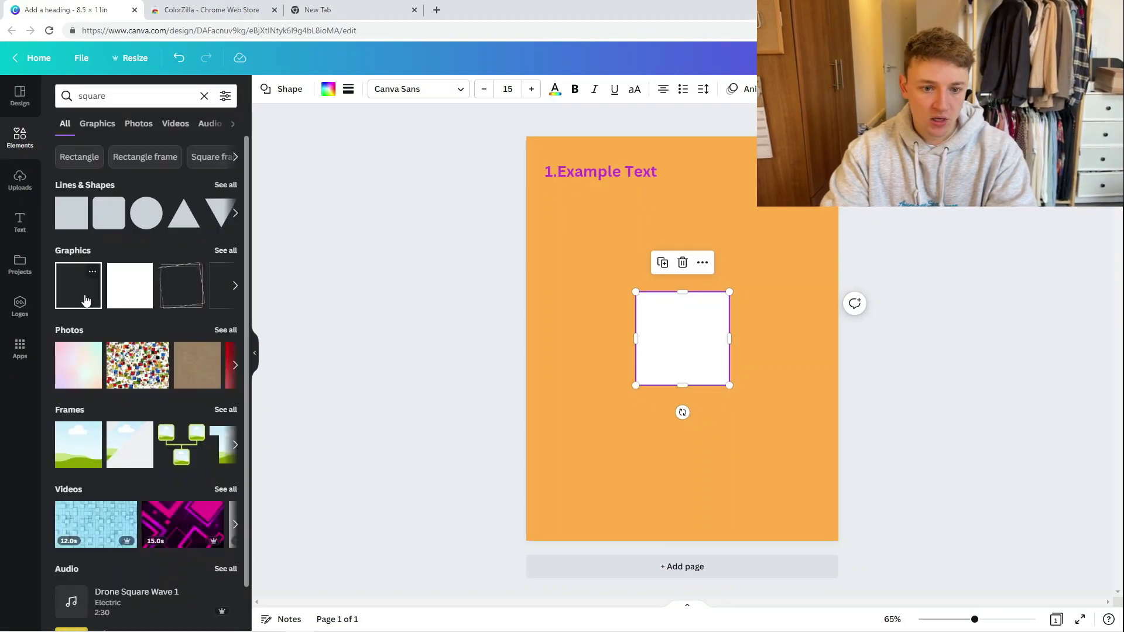
Step: Add an outlined square graphic, then delete it, leaving the white square selected
{"action": "left_click", "coordinate": [85, 300]}
{"action": "left_click_drag", "start_coordinate": [727, 361], "coordinate": [710, 353]}
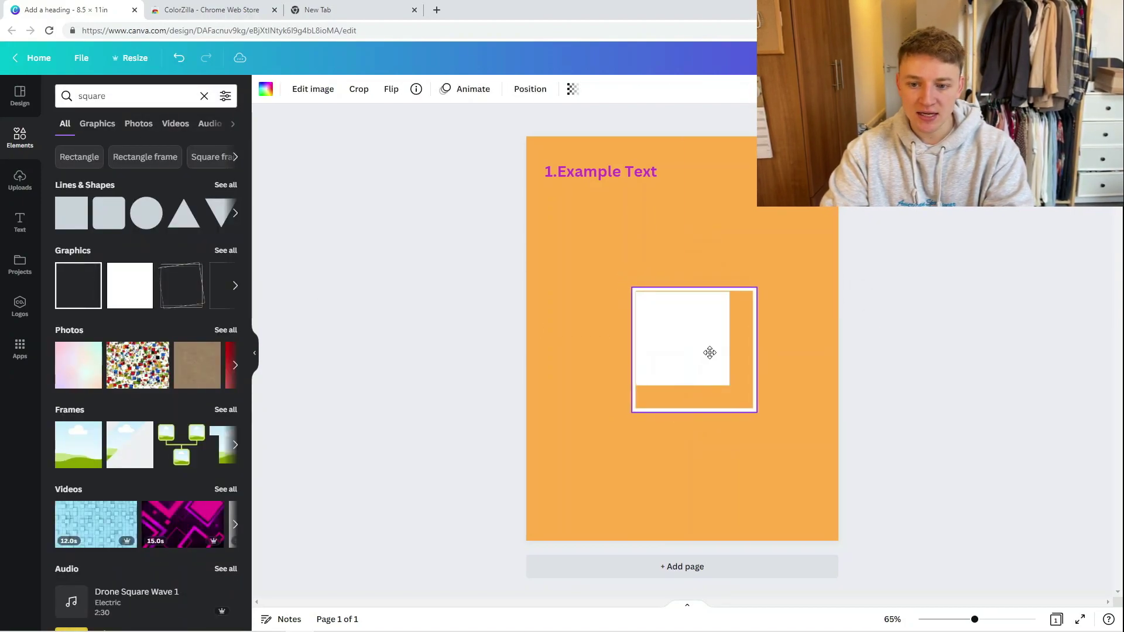
{"action": "key", "text": "Delete"}
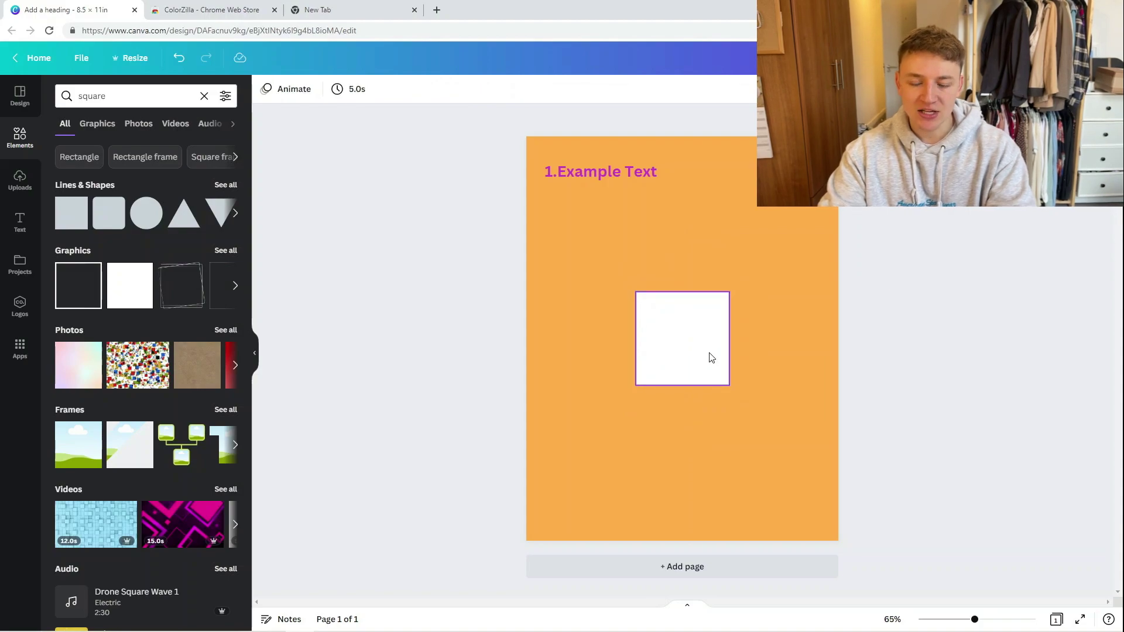
{"action": "left_click", "coordinate": [711, 356]}
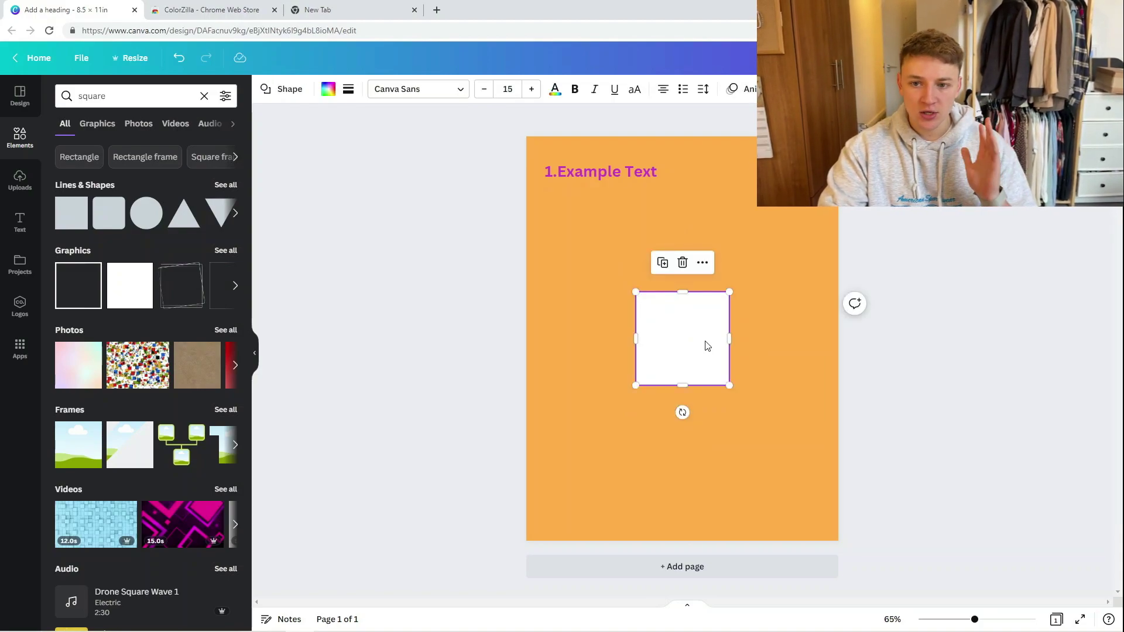
{"action": "left_click", "coordinate": [776, 395]}
{"action": "left_click", "coordinate": [709, 375]}
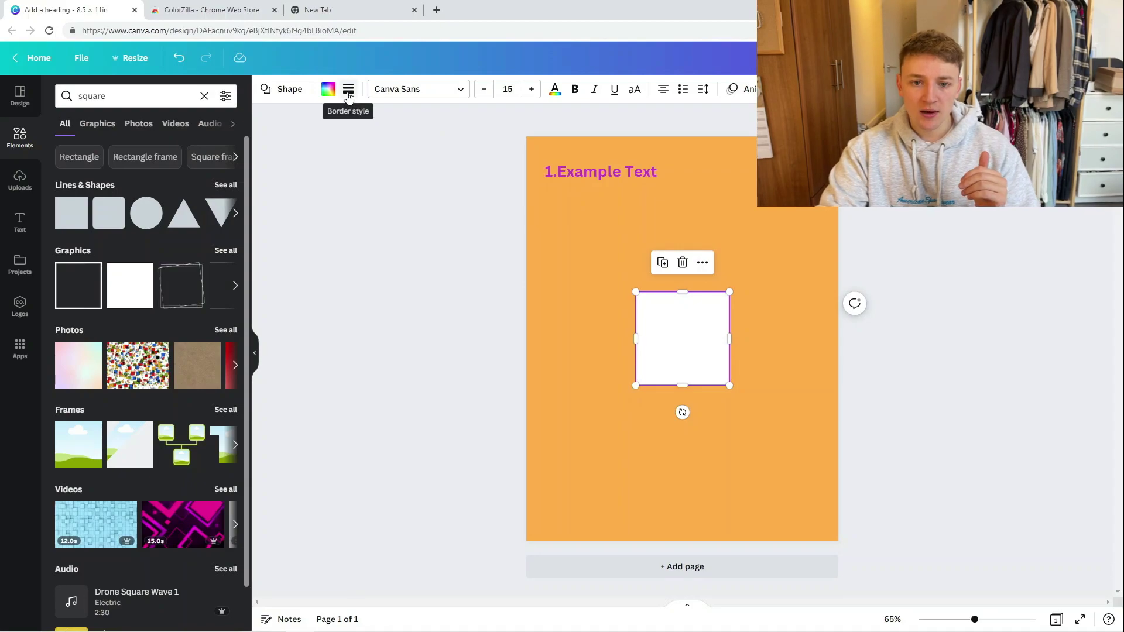
Step: Try a thick dashed black border on the white square, remove it, then delete the square
{"action": "left_click", "coordinate": [348, 90]}
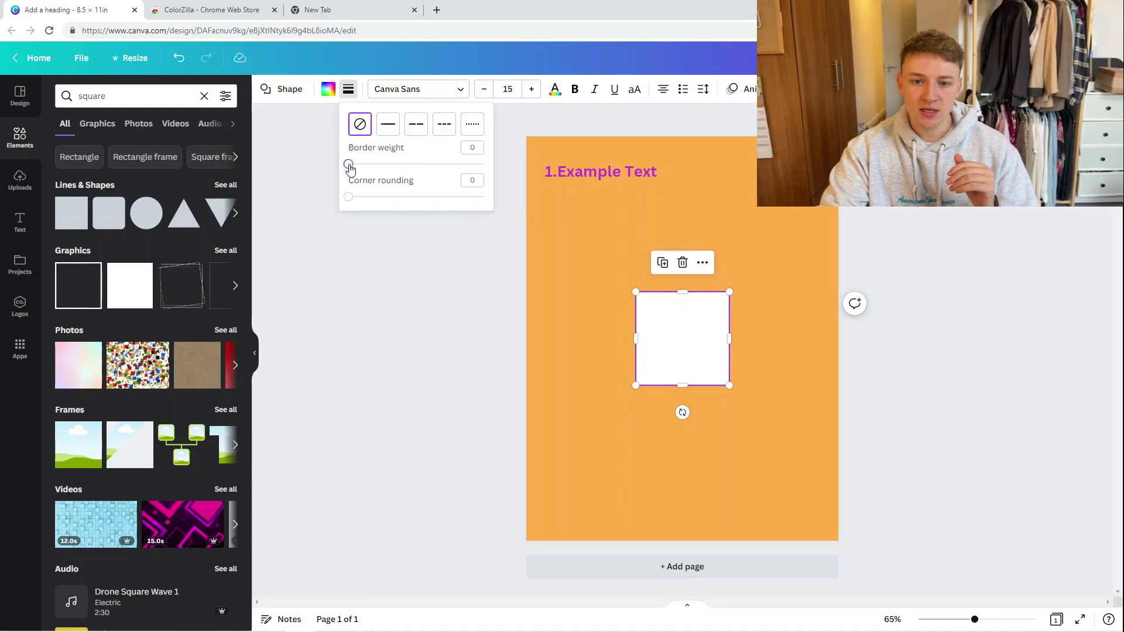
{"action": "left_click_drag", "start_coordinate": [348, 165], "coordinate": [407, 201]}
{"action": "left_click", "coordinate": [451, 135]}
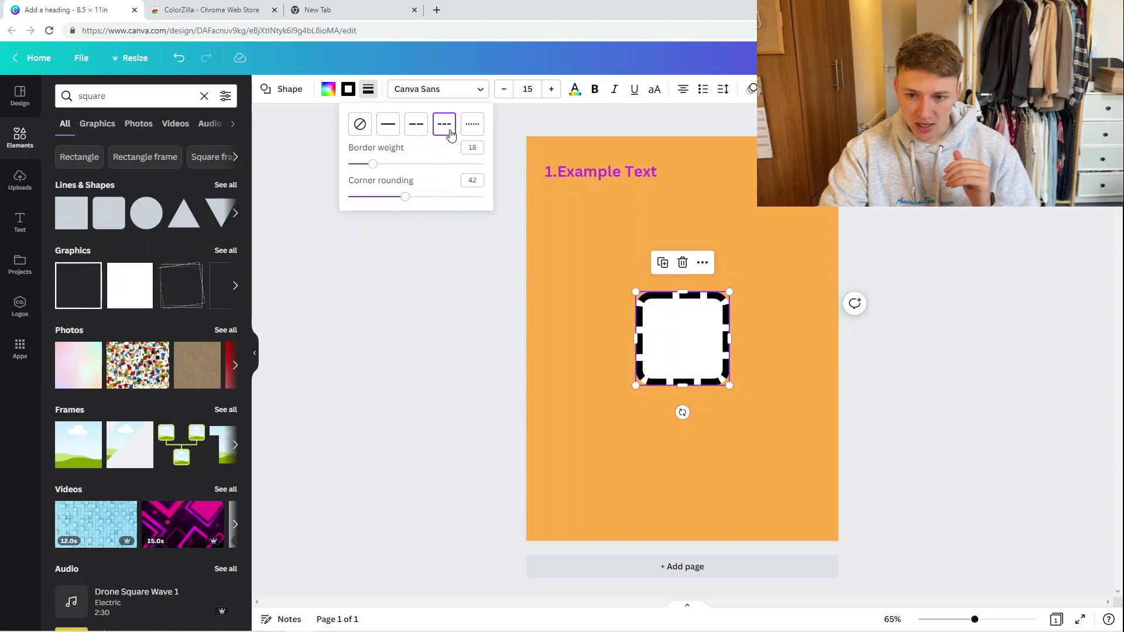
{"action": "left_click", "coordinate": [359, 125]}
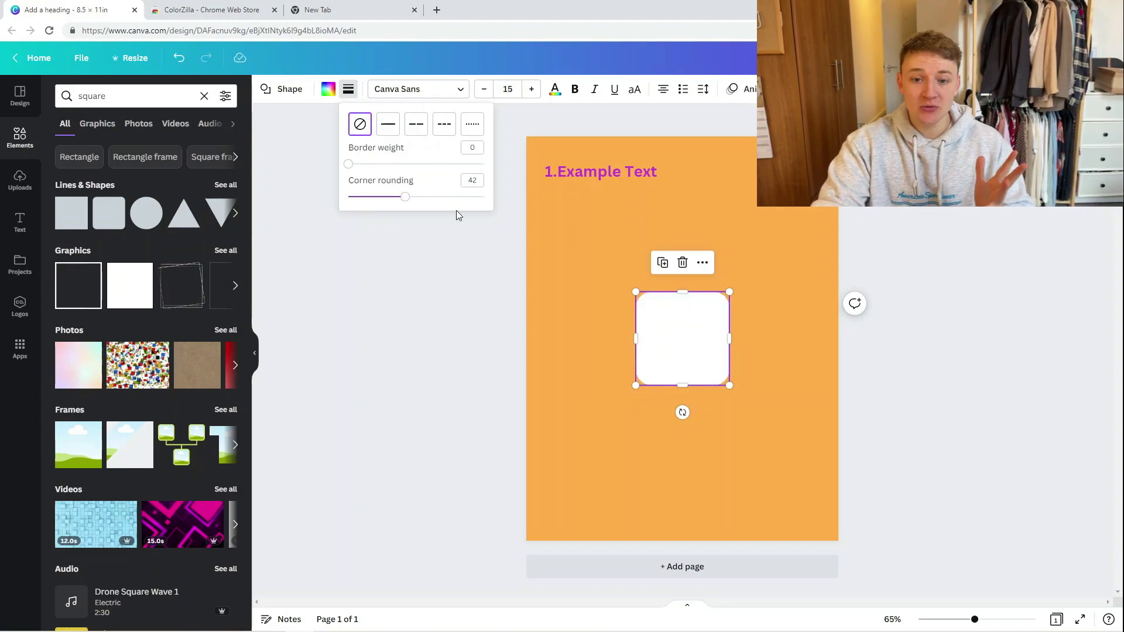
{"action": "left_click", "coordinate": [677, 331]}
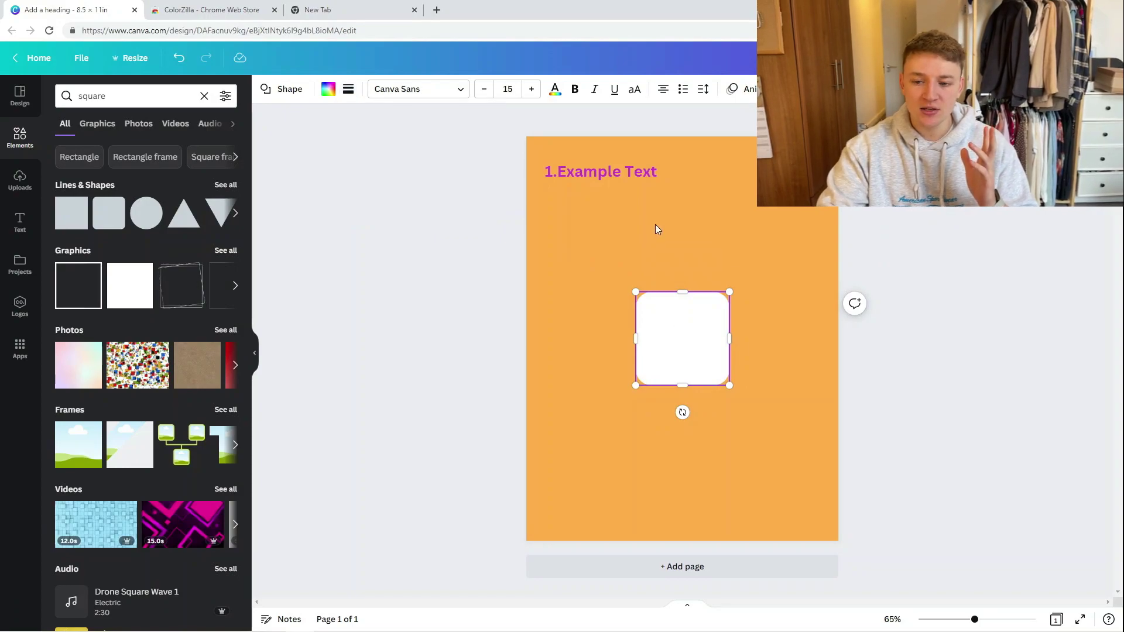
{"action": "key", "text": "Delete"}
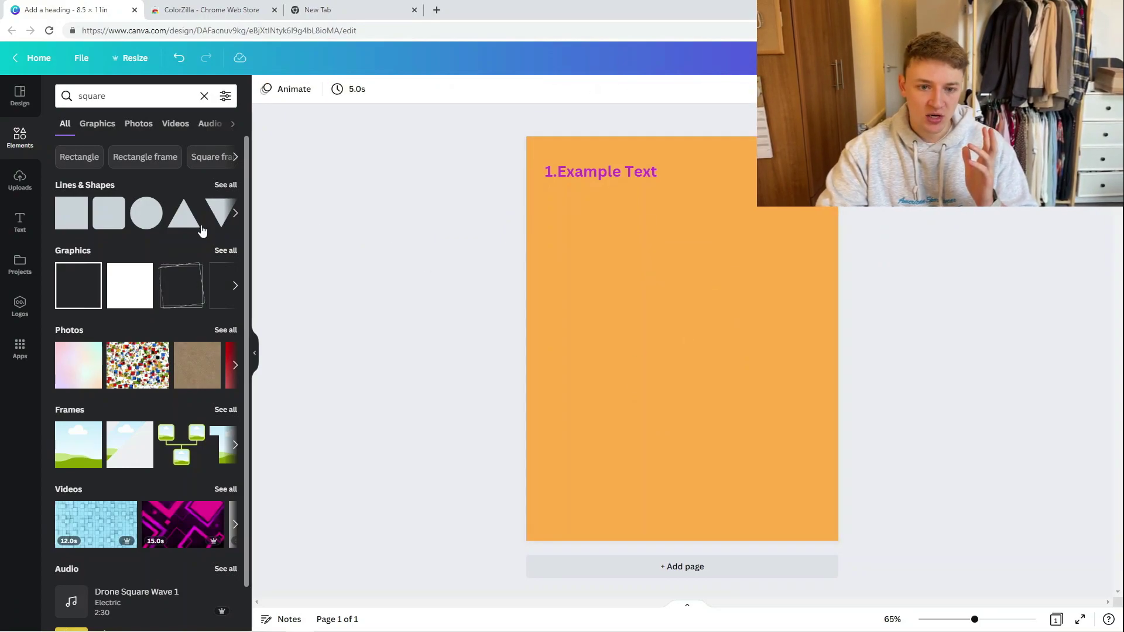
{"action": "left_click", "coordinate": [201, 227]}
{"action": "left_click", "coordinate": [642, 249]}
{"action": "left_click", "coordinate": [698, 343]}
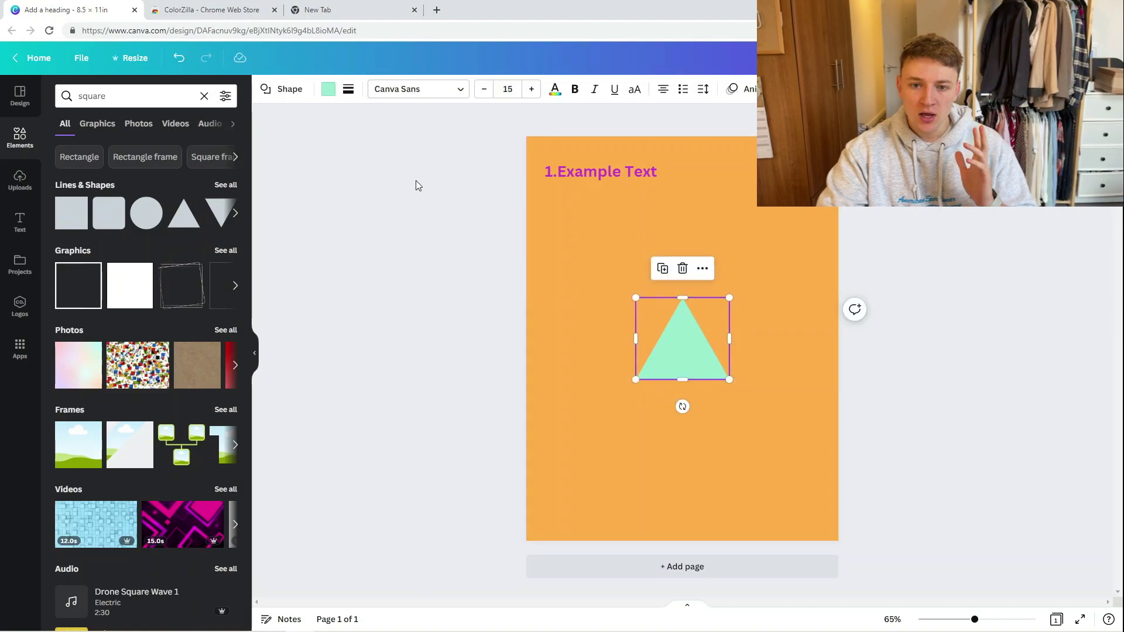
{"action": "left_click", "coordinate": [348, 89]}
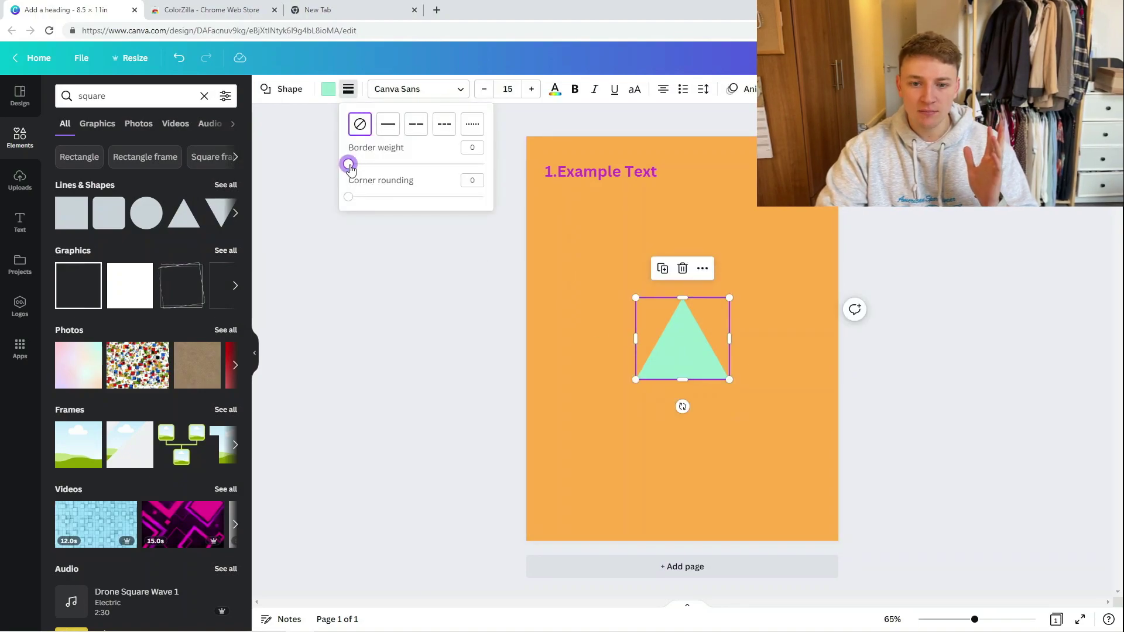
{"action": "left_click_drag", "start_coordinate": [349, 165], "coordinate": [352, 164]}
{"action": "left_click", "coordinate": [692, 234]}
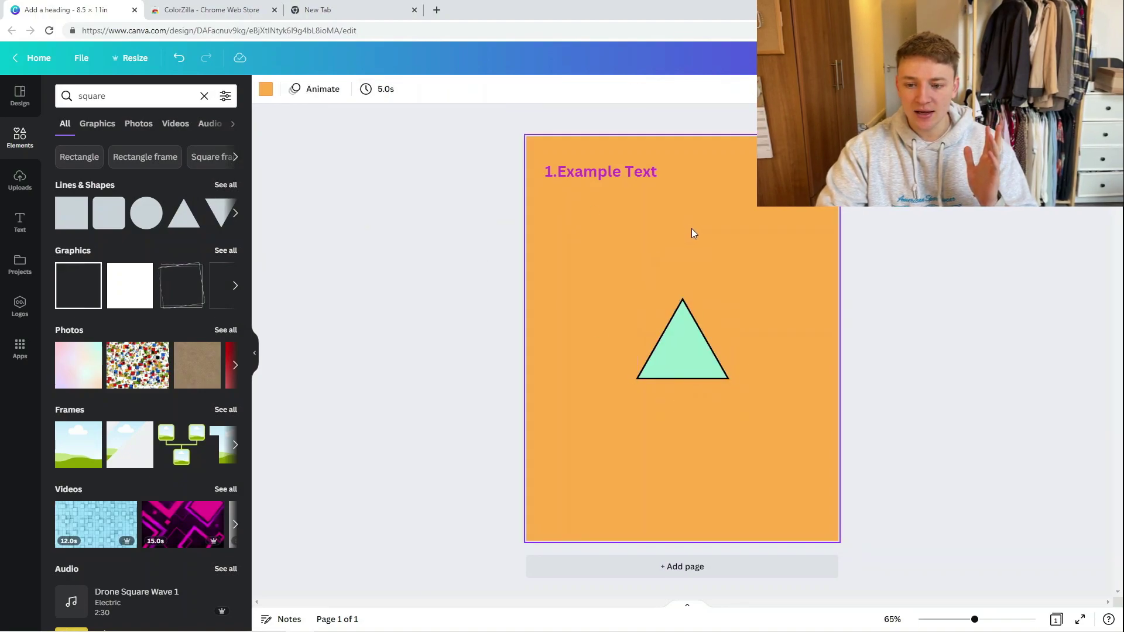
{"action": "left_click", "coordinate": [696, 350]}
{"action": "left_click", "coordinate": [784, 281]}
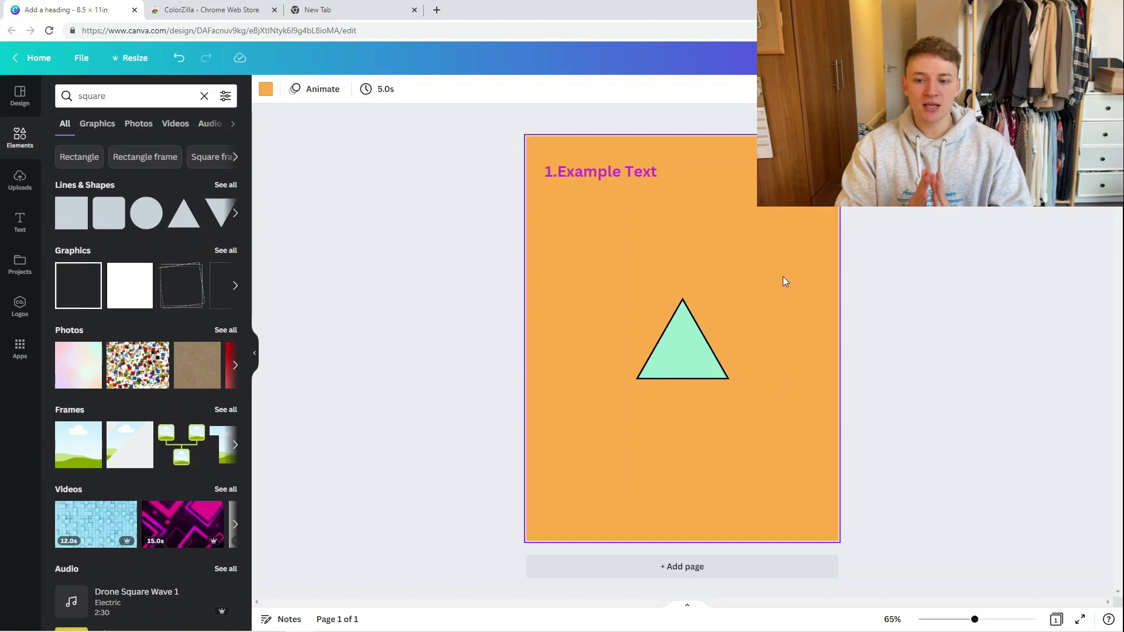
{"action": "left_click", "coordinate": [701, 352]}
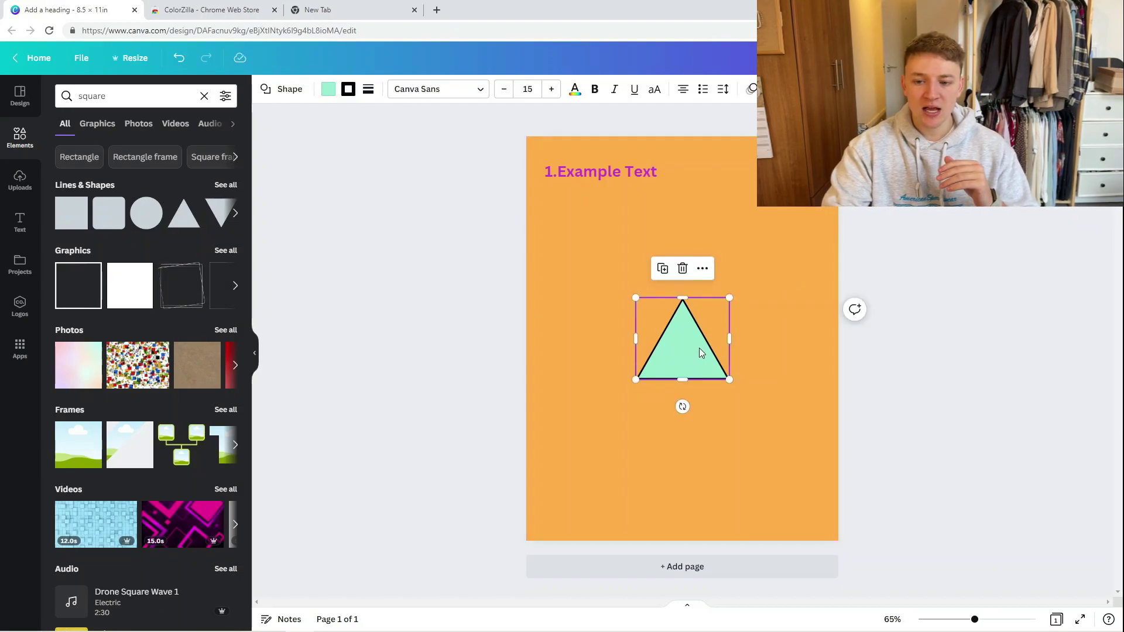
{"action": "key", "text": "Delete"}
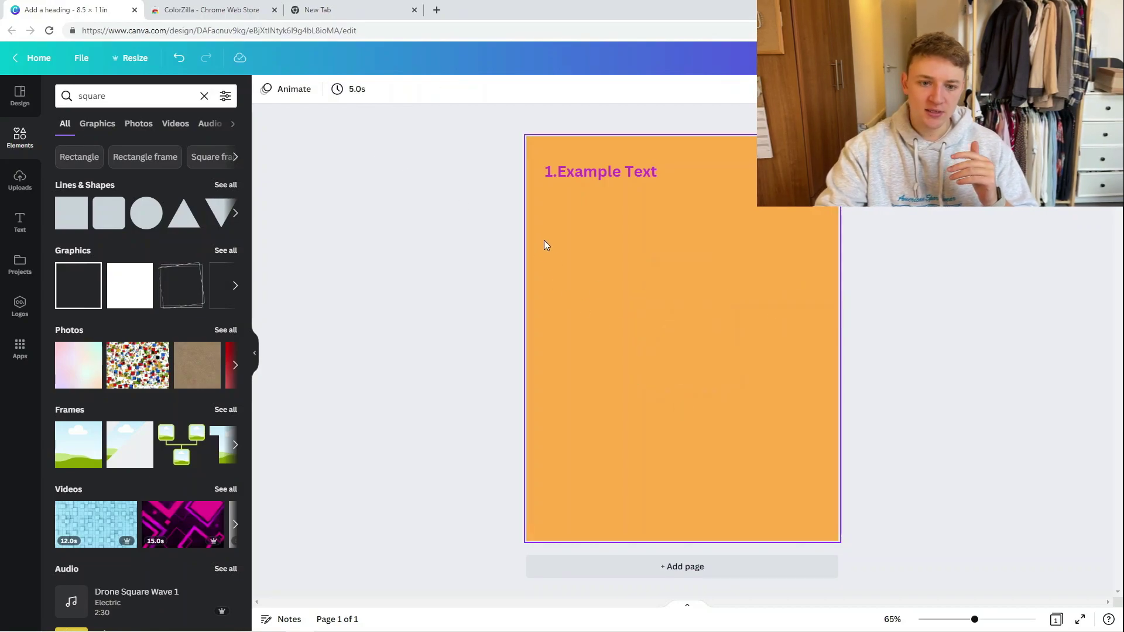
Step: Add a mint-green square, stretch it into a wide rectangle, and move it toward the heading
{"action": "left_click", "coordinate": [71, 212]}
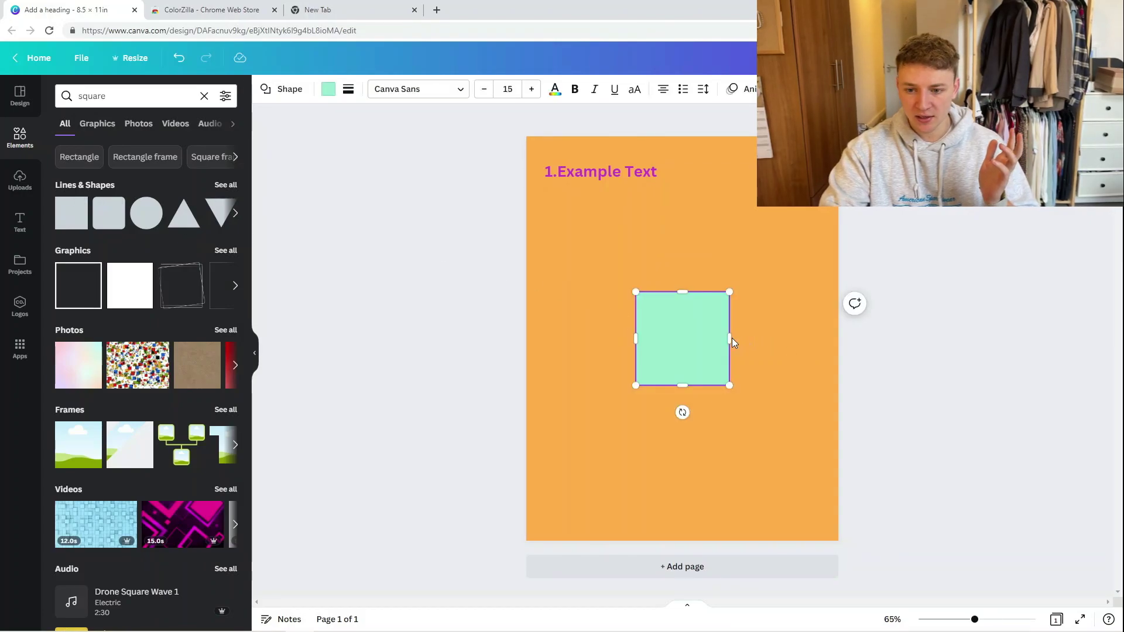
{"action": "left_click_drag", "start_coordinate": [731, 342], "coordinate": [822, 336]}
{"action": "left_click", "coordinate": [782, 417]}
{"action": "left_click_drag", "start_coordinate": [765, 374], "coordinate": [724, 344]}
Step: Give the mint rectangle a solid black border by raising the border weight
{"action": "left_click", "coordinate": [348, 88]}
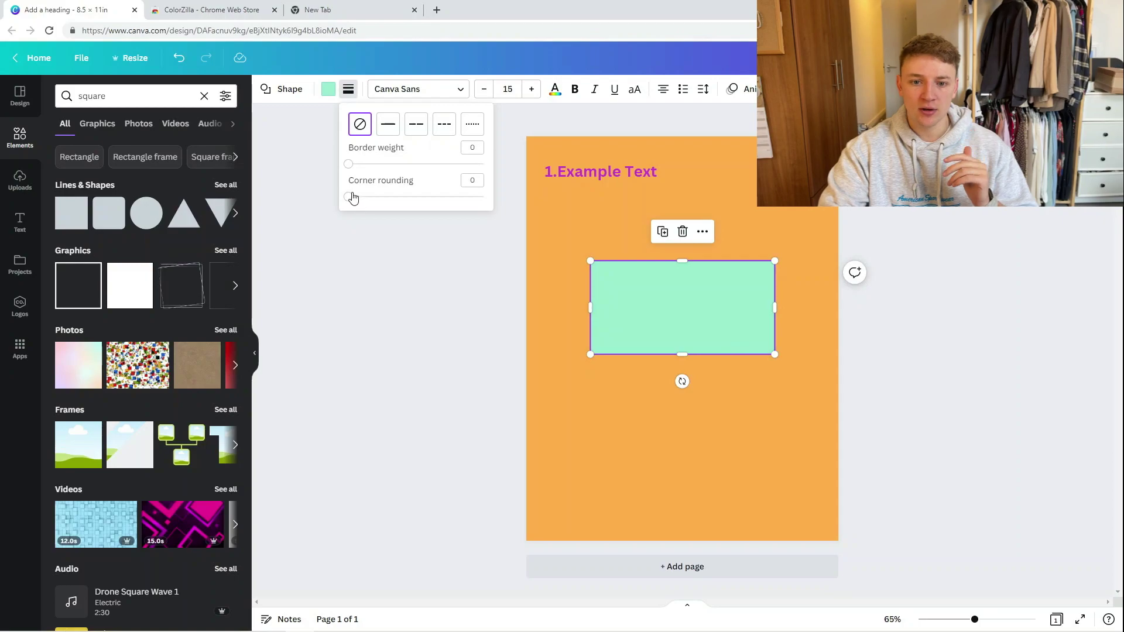
{"action": "left_click_drag", "start_coordinate": [348, 164], "coordinate": [369, 166]}
{"action": "left_click", "coordinate": [618, 214]}
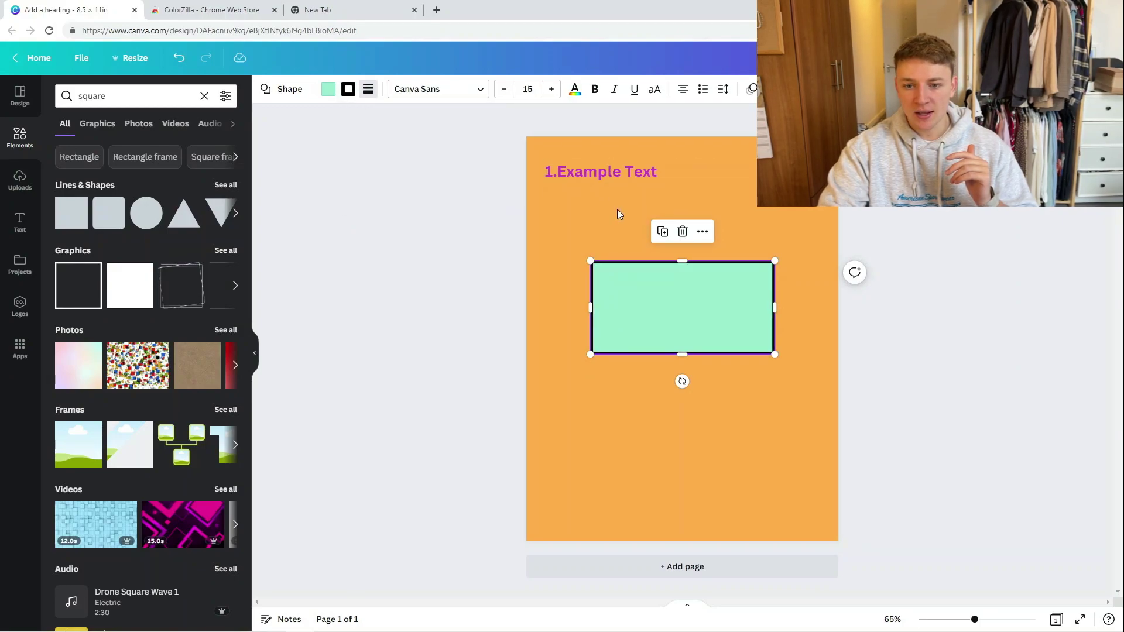
{"action": "left_click", "coordinate": [619, 214]}
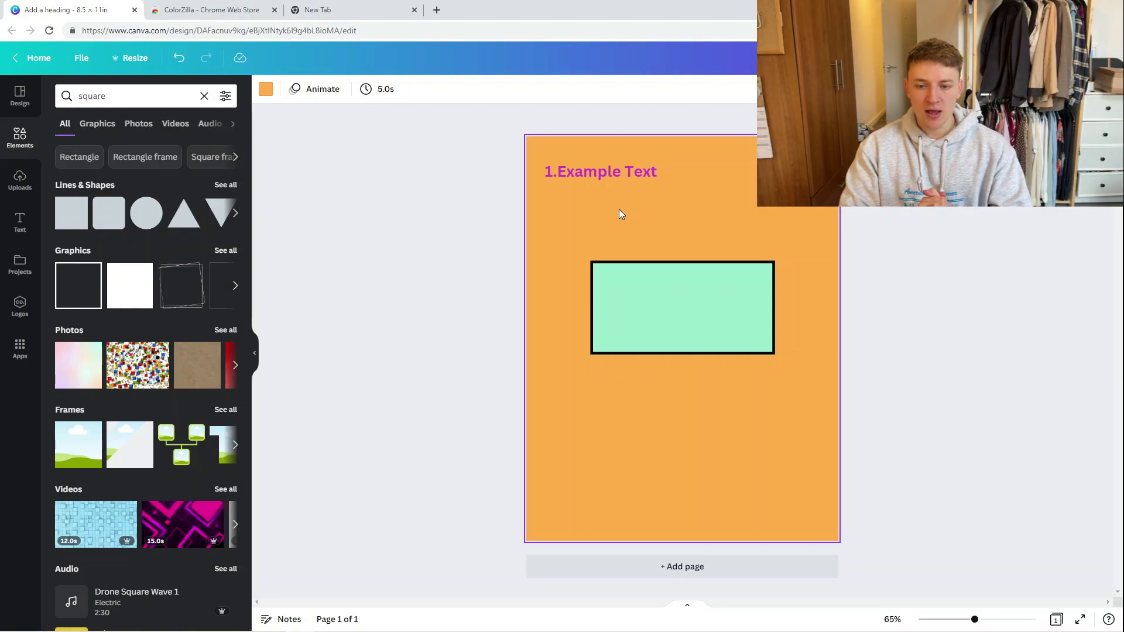
{"action": "left_click", "coordinate": [665, 292]}
{"action": "left_click", "coordinate": [368, 91]}
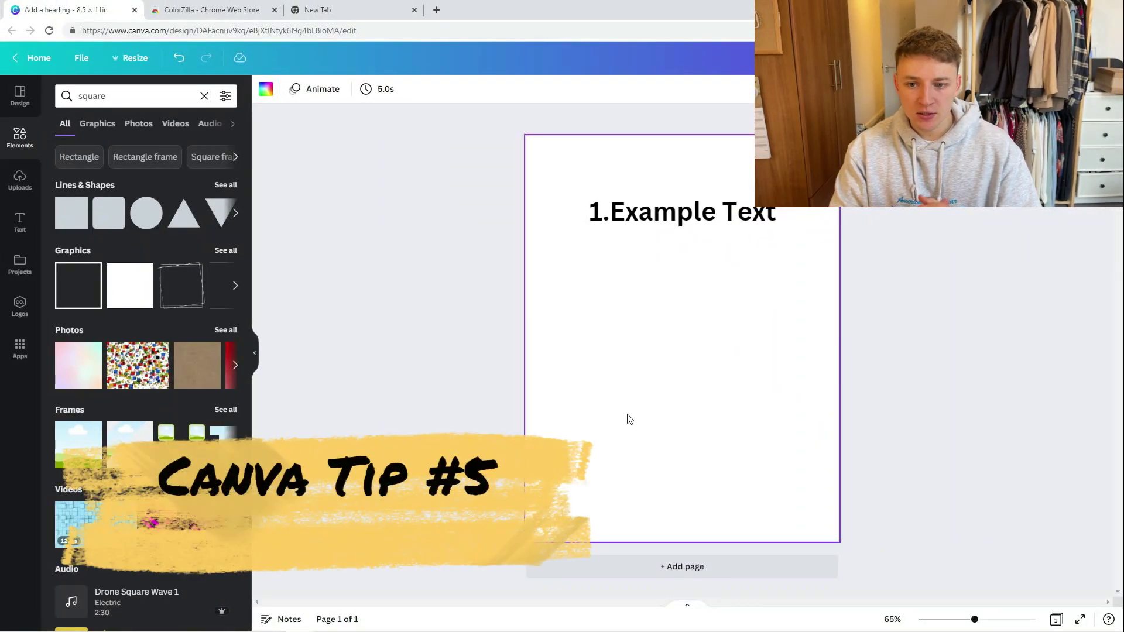
Step: Apply Splice to the heading with offset near 0, then enlarge it to about 69
{"action": "left_click", "coordinate": [640, 231]}
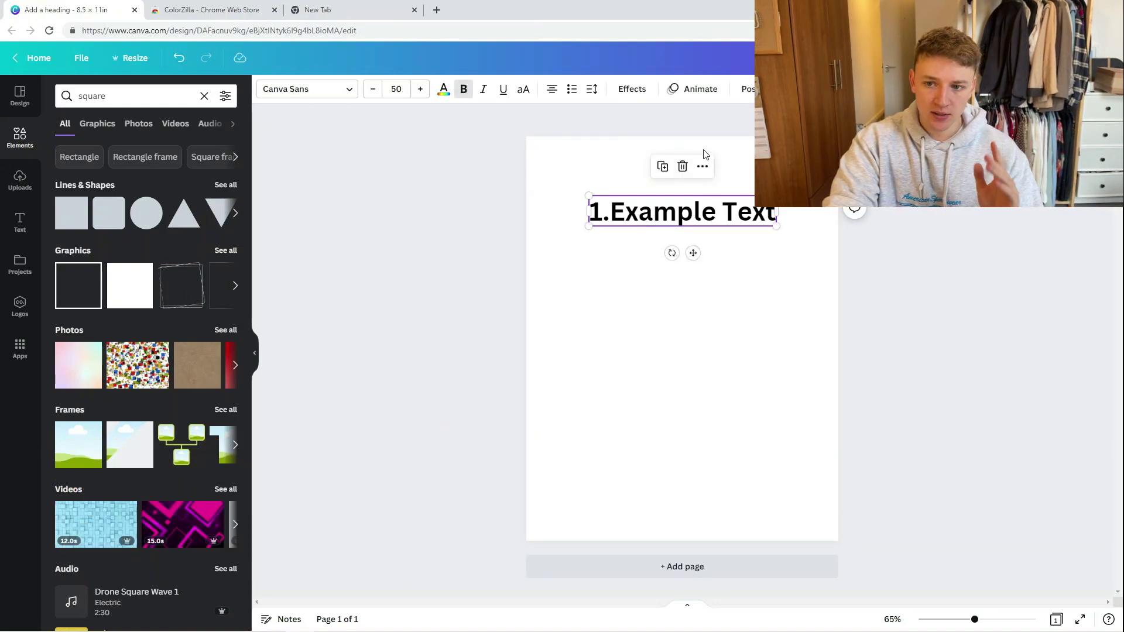
{"action": "left_click", "coordinate": [632, 89]}
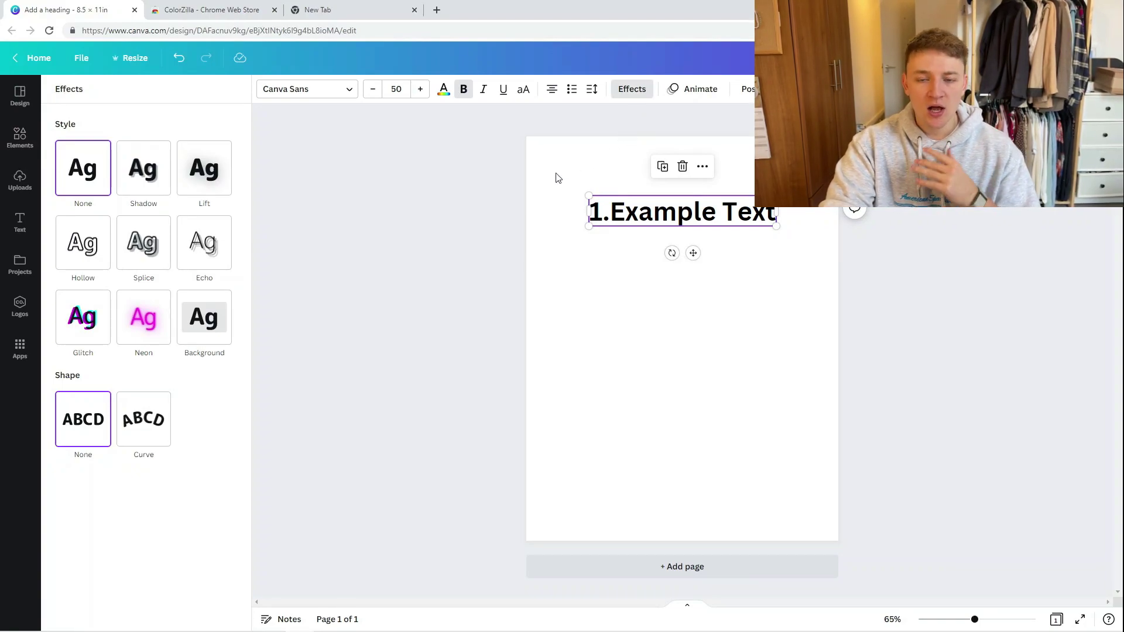
{"action": "left_click", "coordinate": [157, 237]}
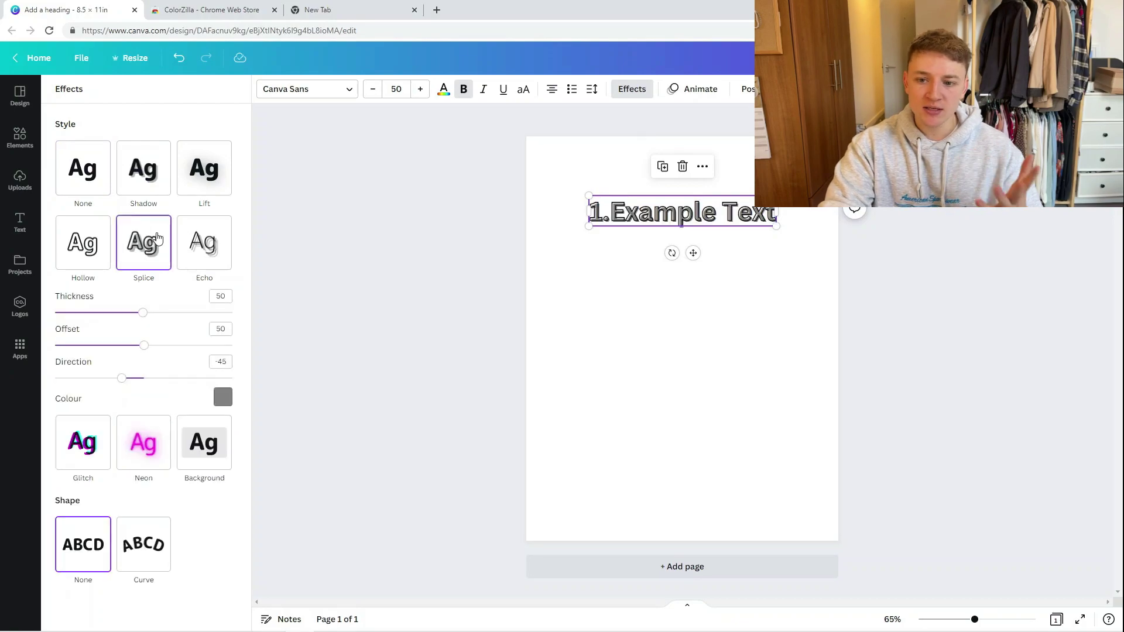
{"action": "mouse_move", "coordinate": [131, 381]}
{"action": "left_mouse_down"}
{"action": "mouse_move", "coordinate": [71, 377]}
{"action": "mouse_move", "coordinate": [139, 382]}
{"action": "left_mouse_up"}
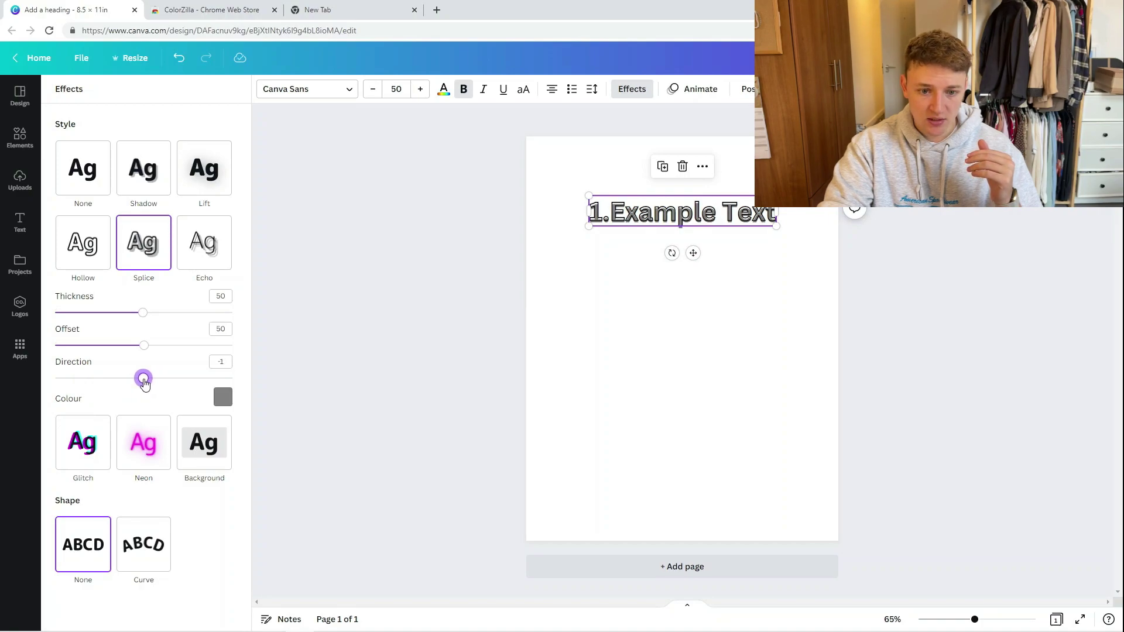
{"action": "left_click_drag", "start_coordinate": [145, 346], "coordinate": [57, 346]}
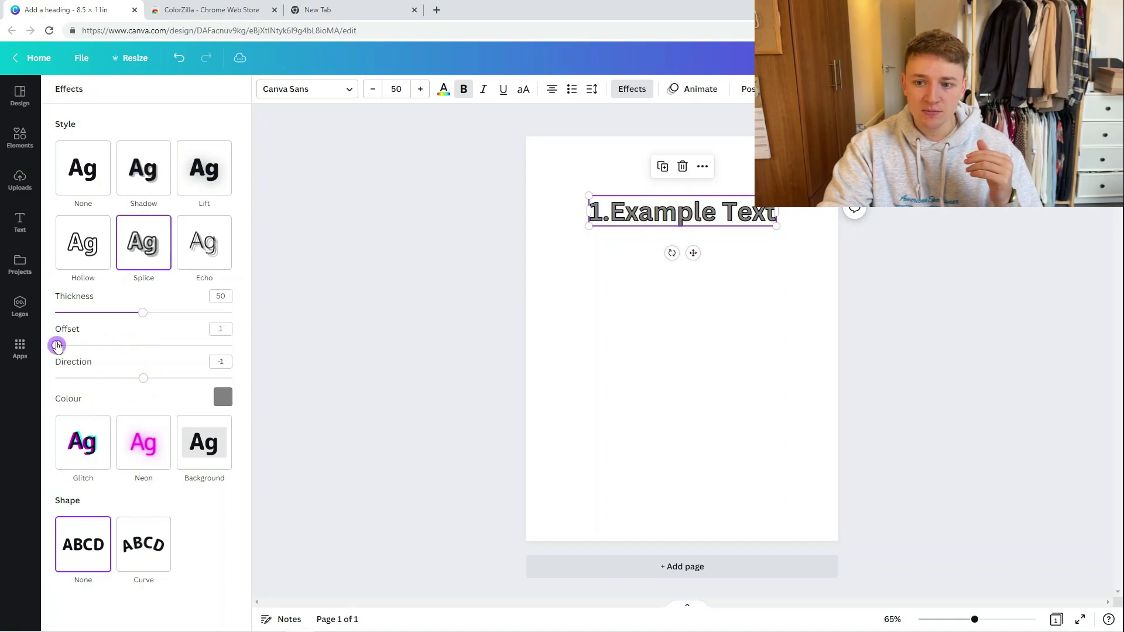
{"action": "left_click_drag", "start_coordinate": [775, 227], "coordinate": [849, 239]}
{"action": "left_click_drag", "start_coordinate": [685, 220], "coordinate": [653, 221]}
{"action": "key", "text": "Escape"}
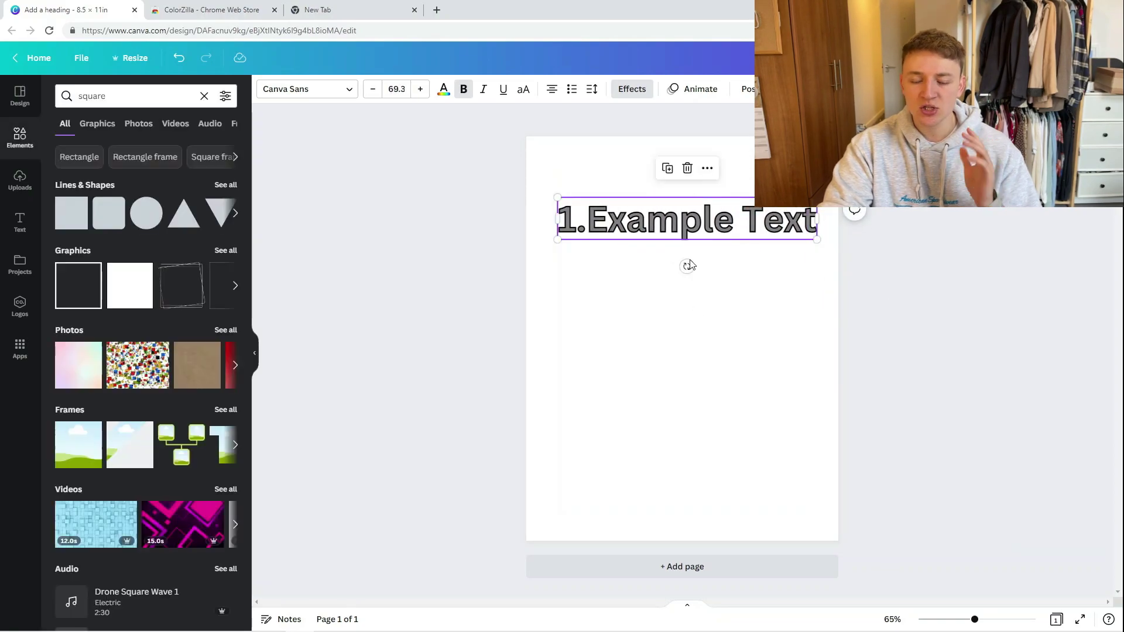
Step: Set the heading's splice thickness to 58 and colour to white, then centre it horizontally
{"action": "left_click", "coordinate": [717, 297]}
{"action": "left_click", "coordinate": [705, 221]}
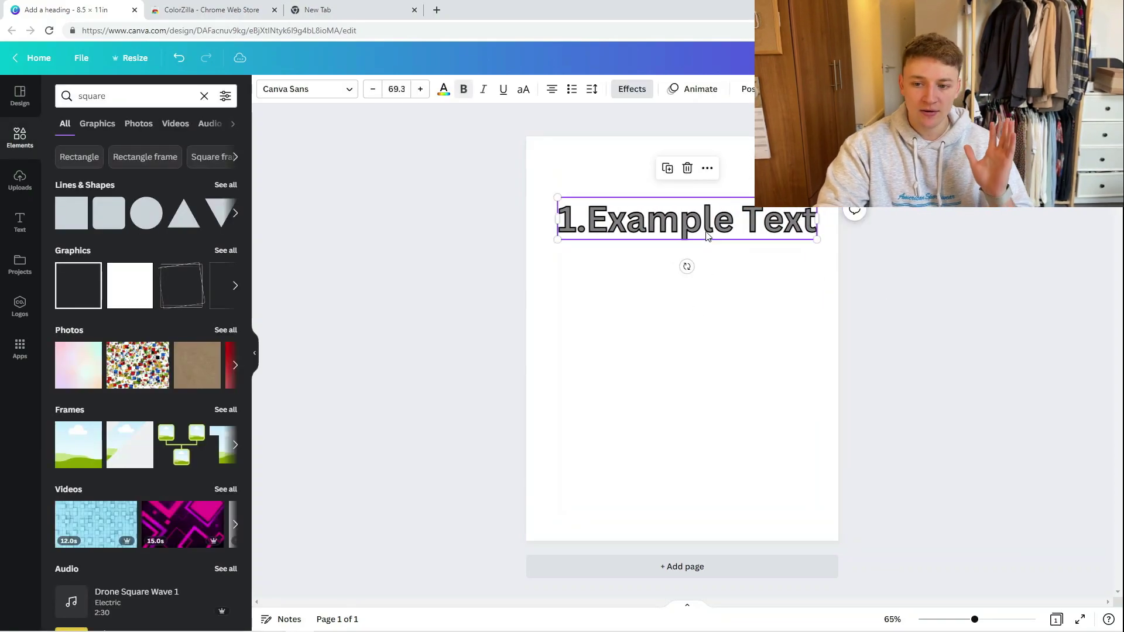
{"action": "left_click", "coordinate": [636, 97]}
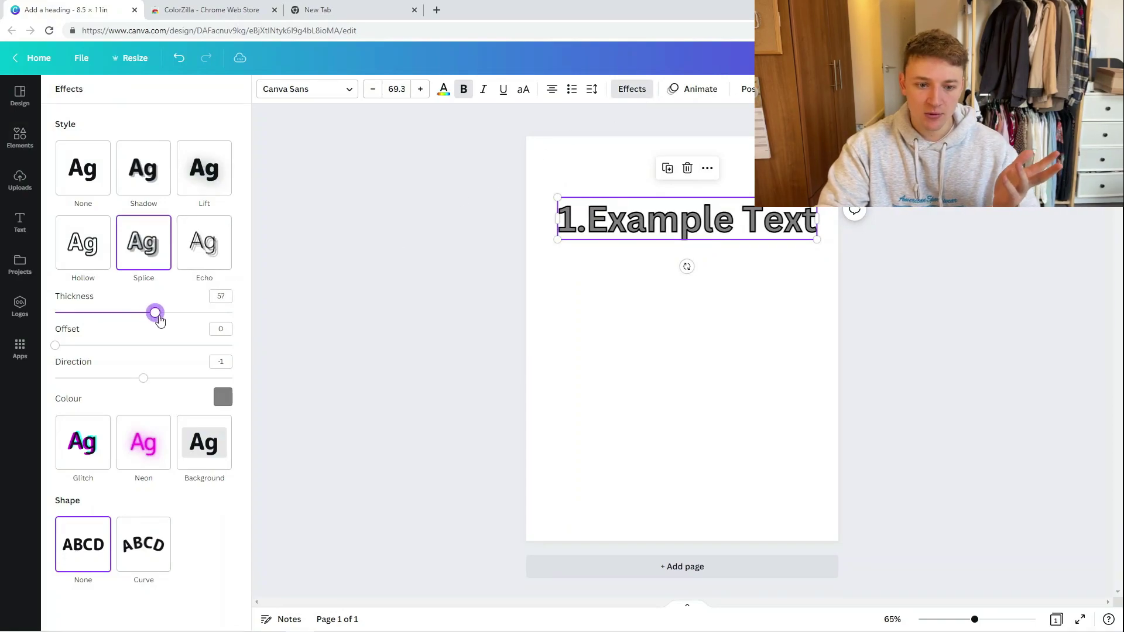
{"action": "left_click_drag", "start_coordinate": [159, 316], "coordinate": [164, 314]}
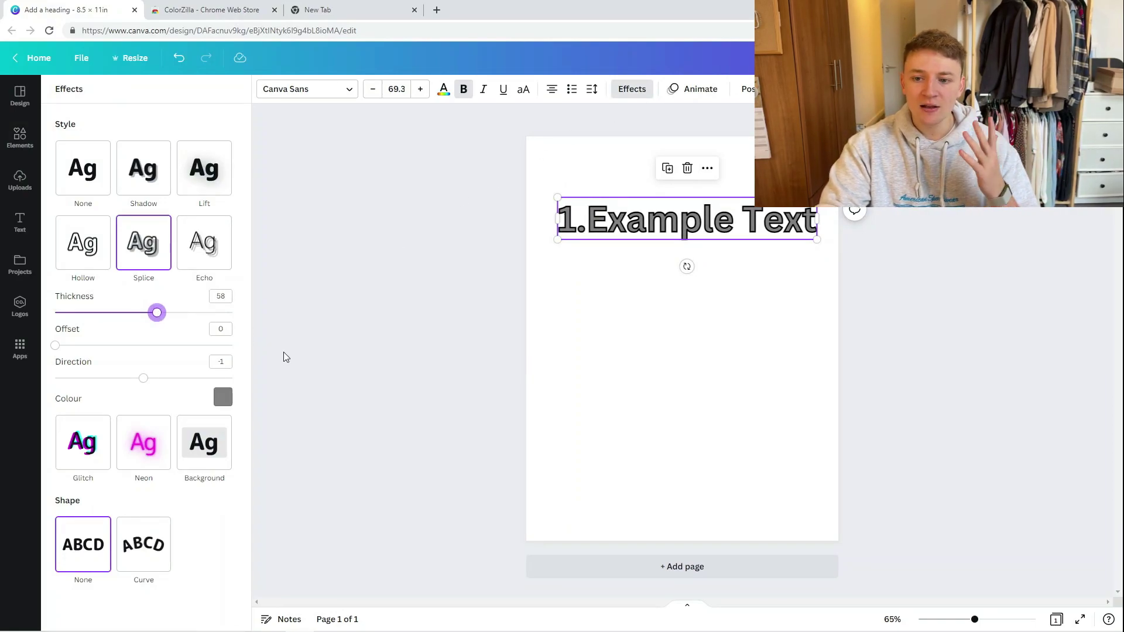
{"action": "left_click", "coordinate": [223, 398]}
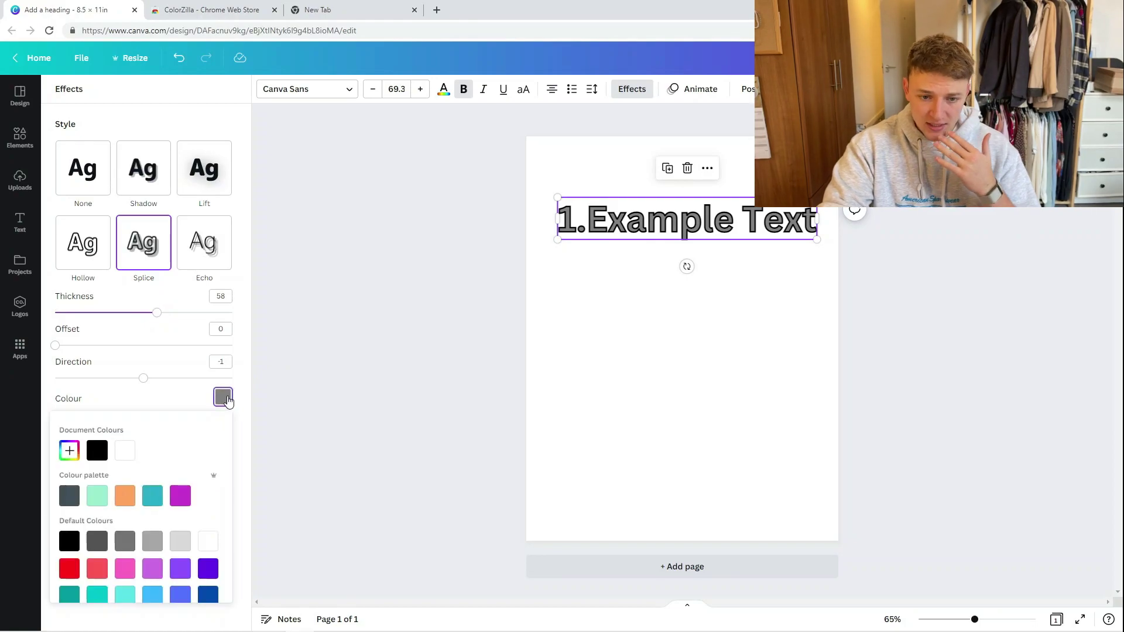
{"action": "left_click", "coordinate": [130, 454]}
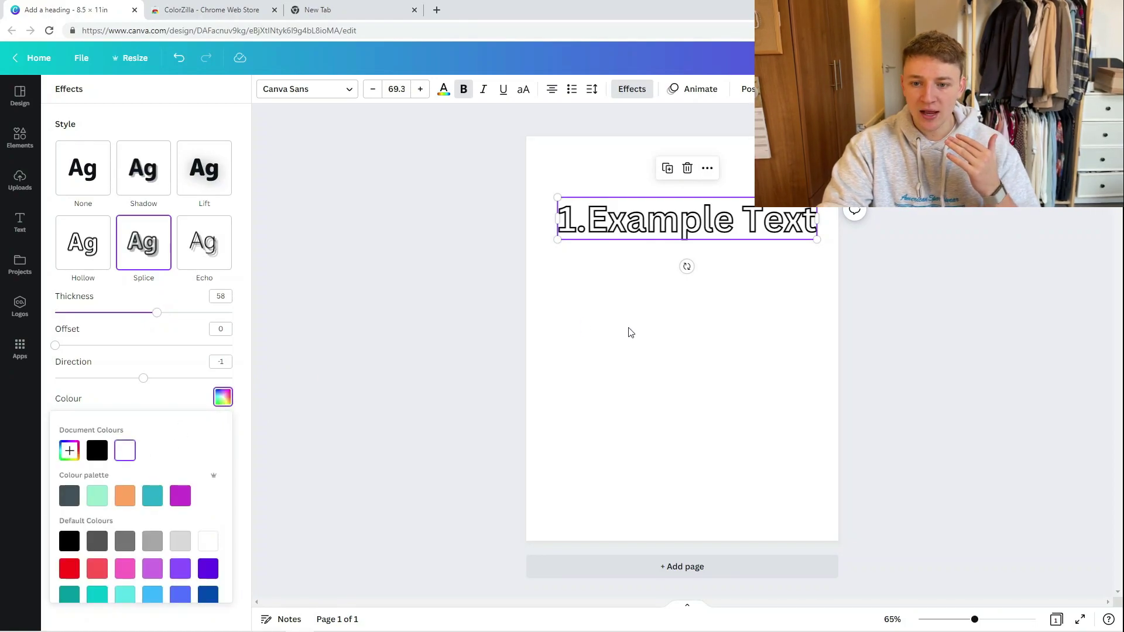
{"action": "left_click", "coordinate": [727, 306]}
{"action": "left_click_drag", "start_coordinate": [693, 219], "coordinate": [689, 219]}
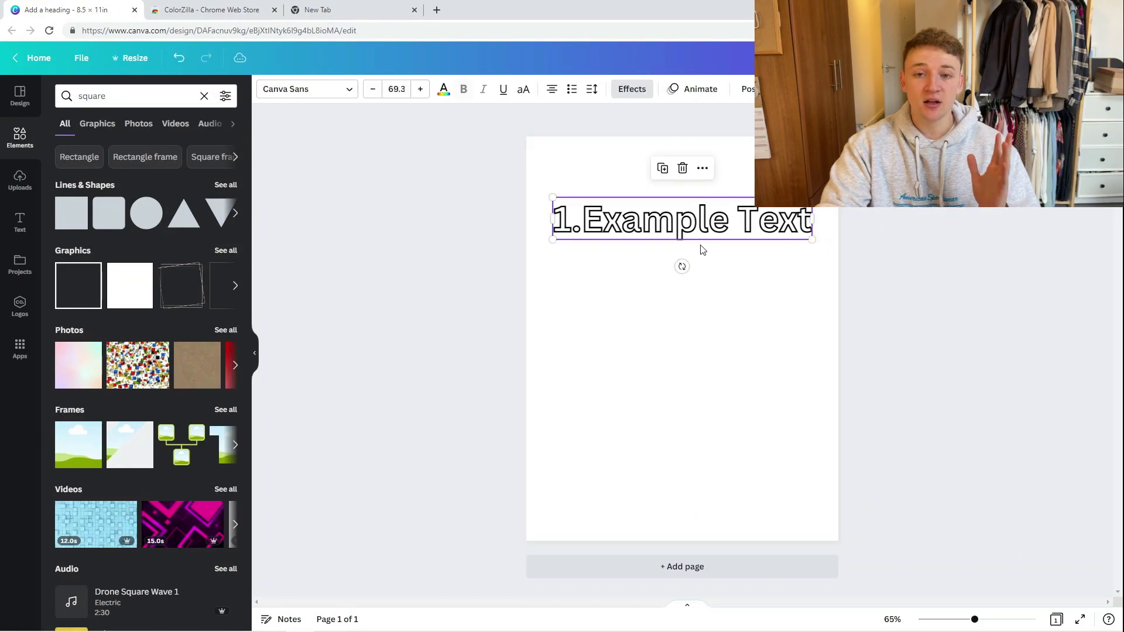
{"action": "left_click", "coordinate": [633, 89]}
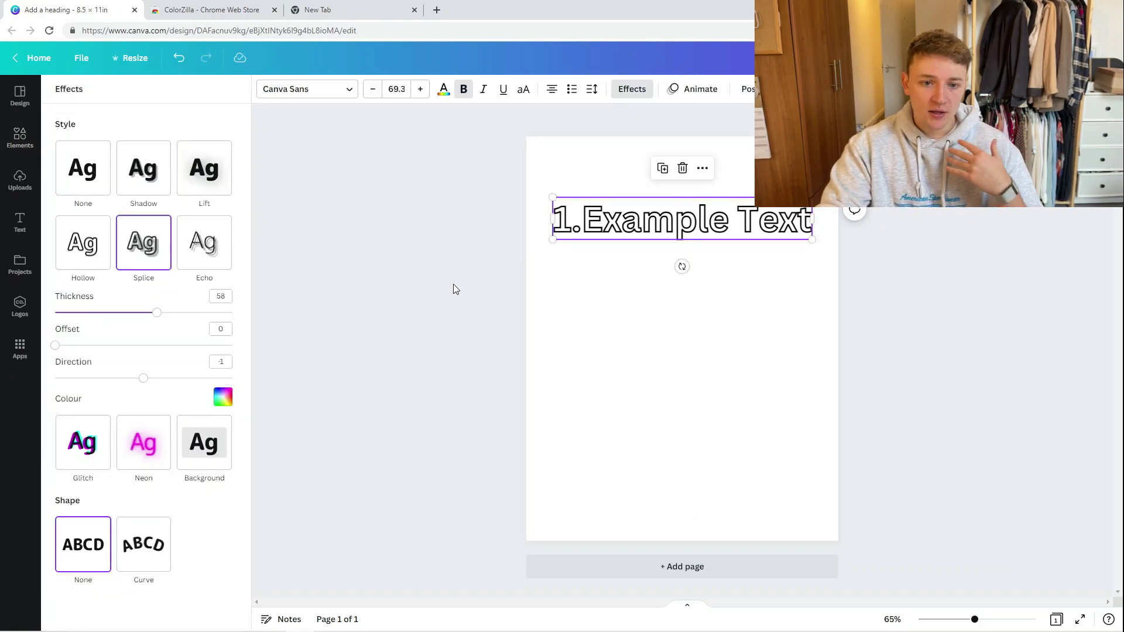
Step: Try Hollow, Lift and a yellow Background effect on the heading, then nudge it down
{"action": "left_click", "coordinate": [98, 264]}
{"action": "left_click", "coordinate": [201, 194]}
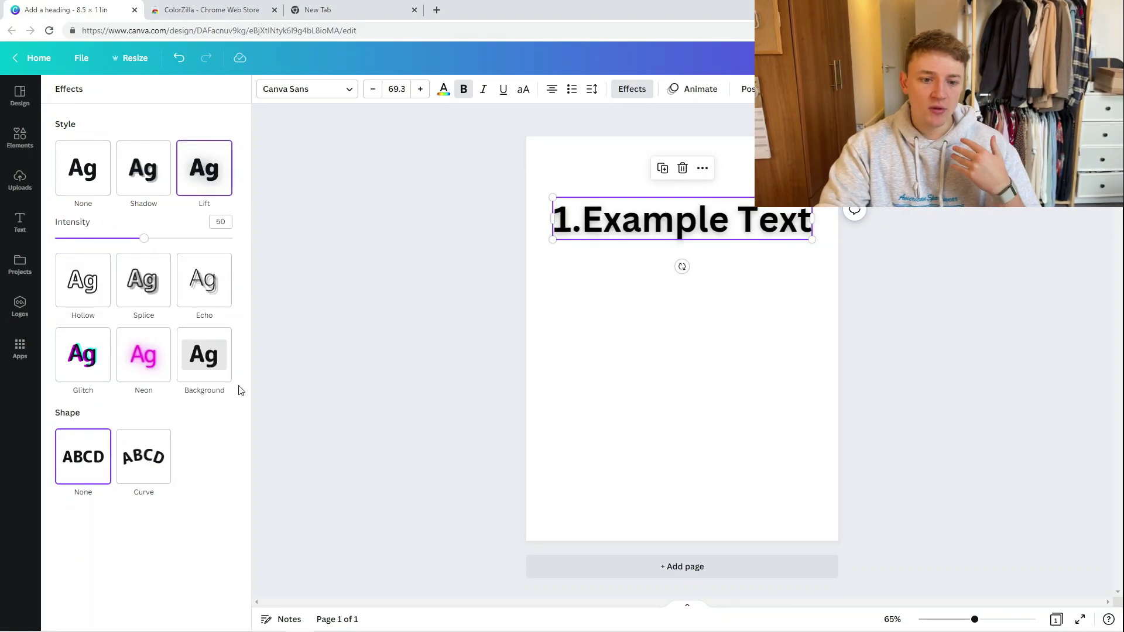
{"action": "left_click", "coordinate": [204, 354]}
{"action": "left_click", "coordinate": [736, 327]}
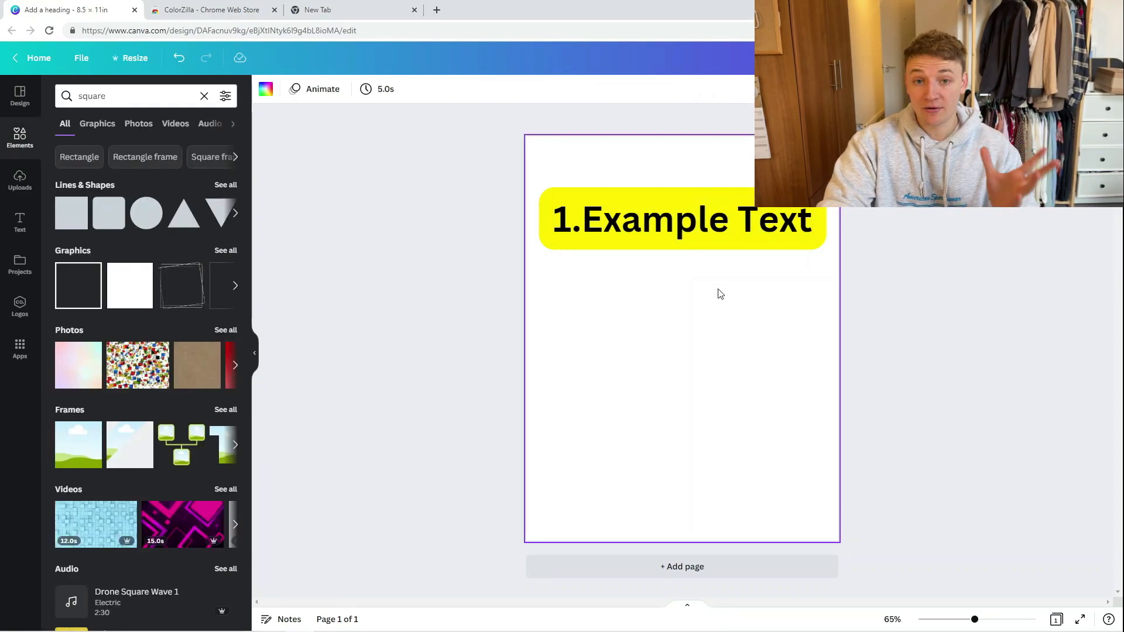
{"action": "key", "text": "Tab"}
{"action": "left_click", "coordinate": [707, 322]}
{"action": "left_click_drag", "start_coordinate": [682, 222], "coordinate": [682, 235]}
Step: Set the heading's effect to None and add a mint square to the page
{"action": "left_click", "coordinate": [632, 89]}
{"action": "left_click", "coordinate": [83, 170]}
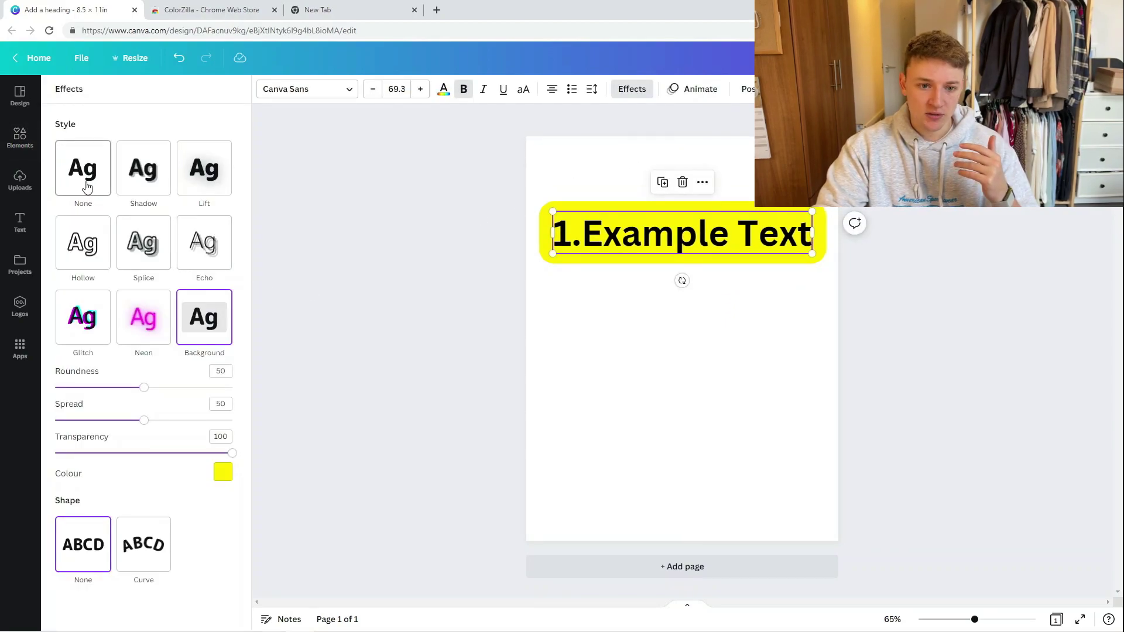
{"action": "left_click", "coordinate": [76, 220]}
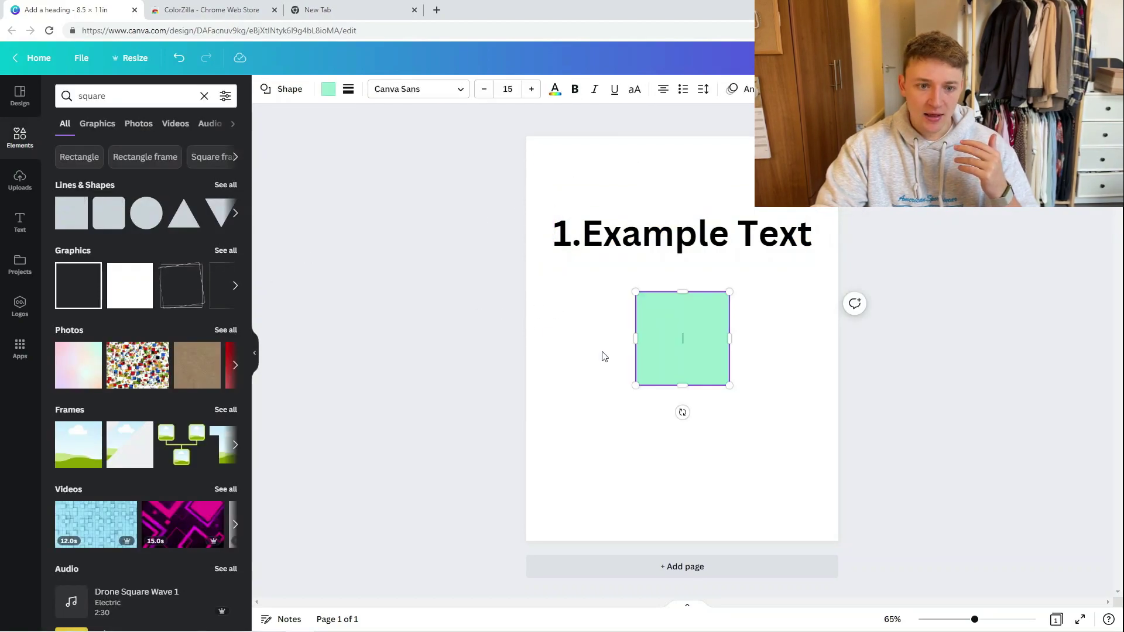
Step: Delete the mint square and select the heading
{"action": "left_click", "coordinate": [603, 356]}
{"action": "left_click_drag", "start_coordinate": [693, 377], "coordinate": [603, 261]}
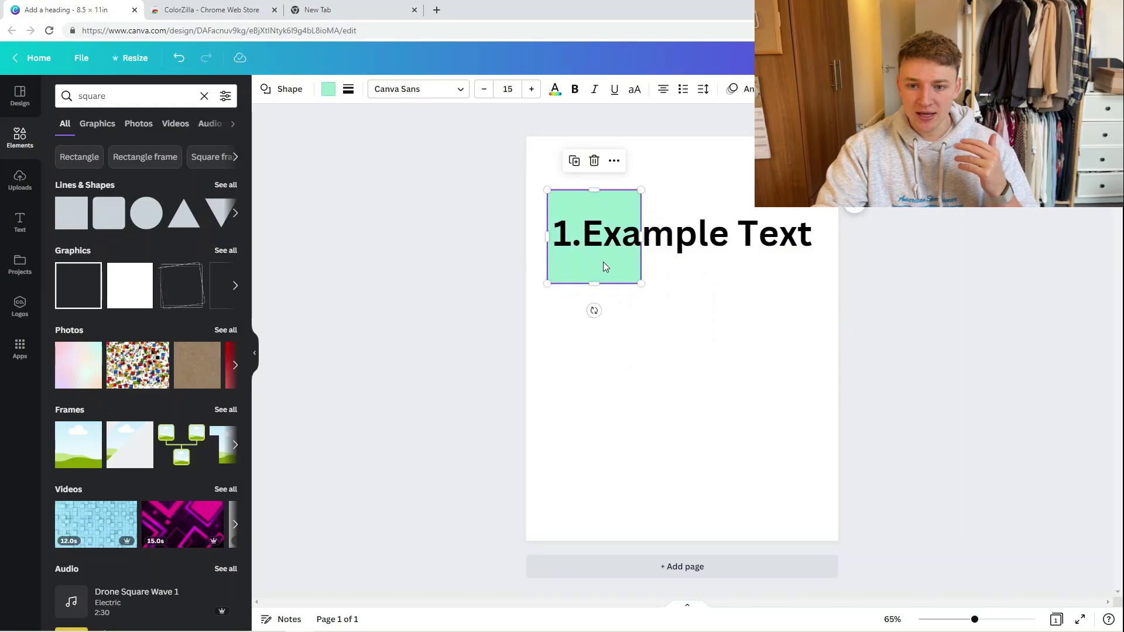
{"action": "key", "text": "Delete"}
{"action": "left_click", "coordinate": [647, 251]}
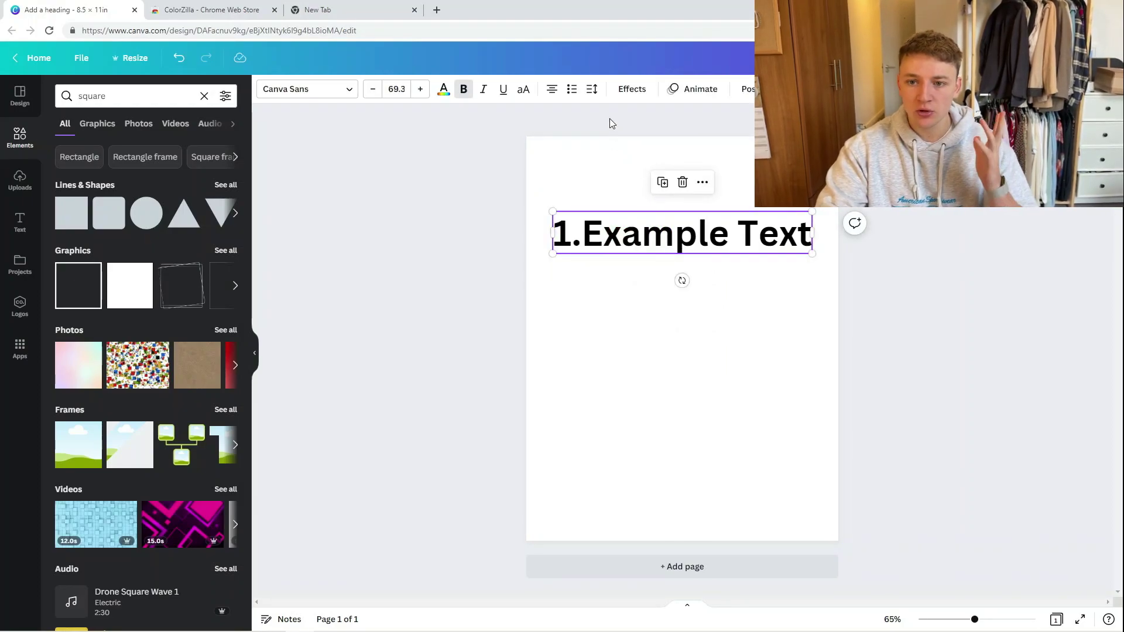
Step: Give the heading an orange Background effect and bend it with the Curve shape
{"action": "left_click", "coordinate": [633, 91]}
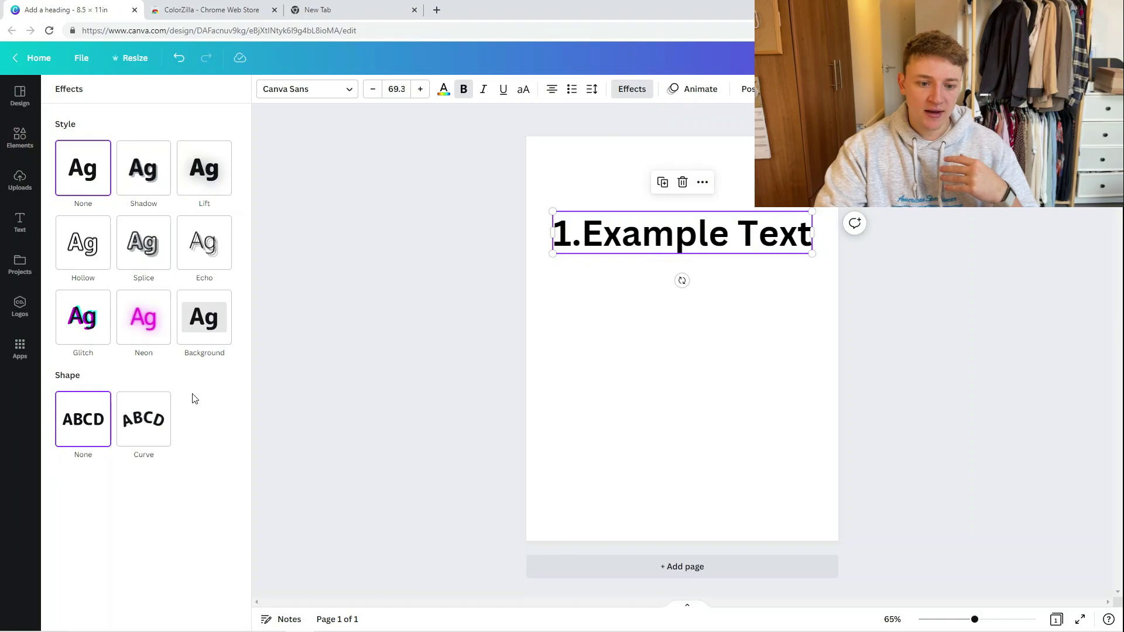
{"action": "left_click", "coordinate": [198, 340]}
{"action": "left_click", "coordinate": [223, 472]}
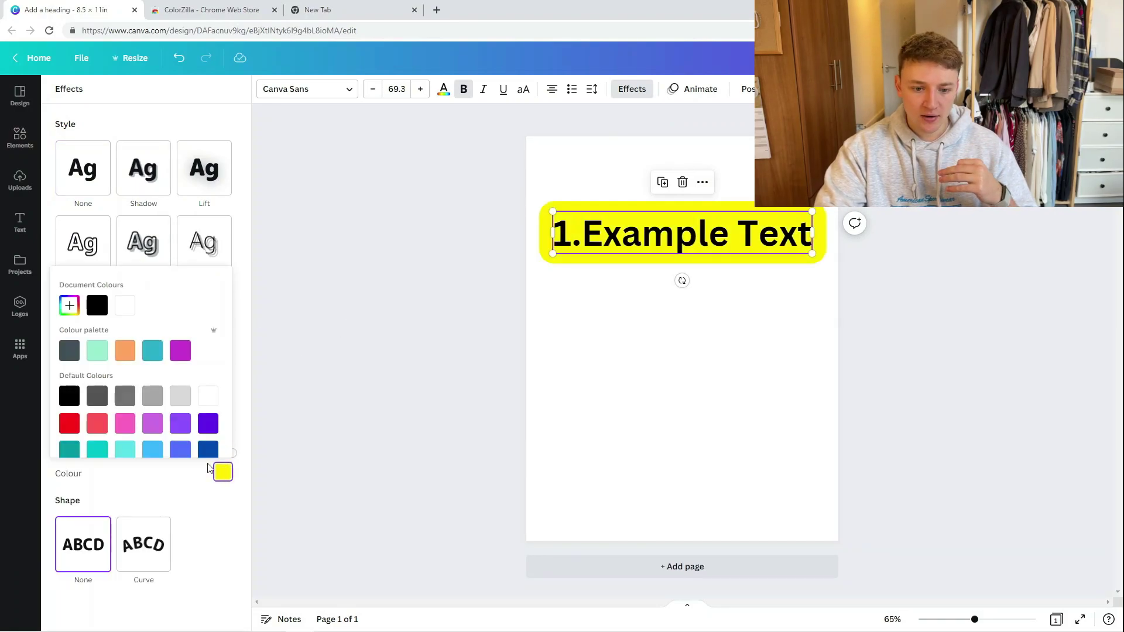
{"action": "left_click", "coordinate": [69, 350]}
{"action": "left_click", "coordinate": [69, 396]}
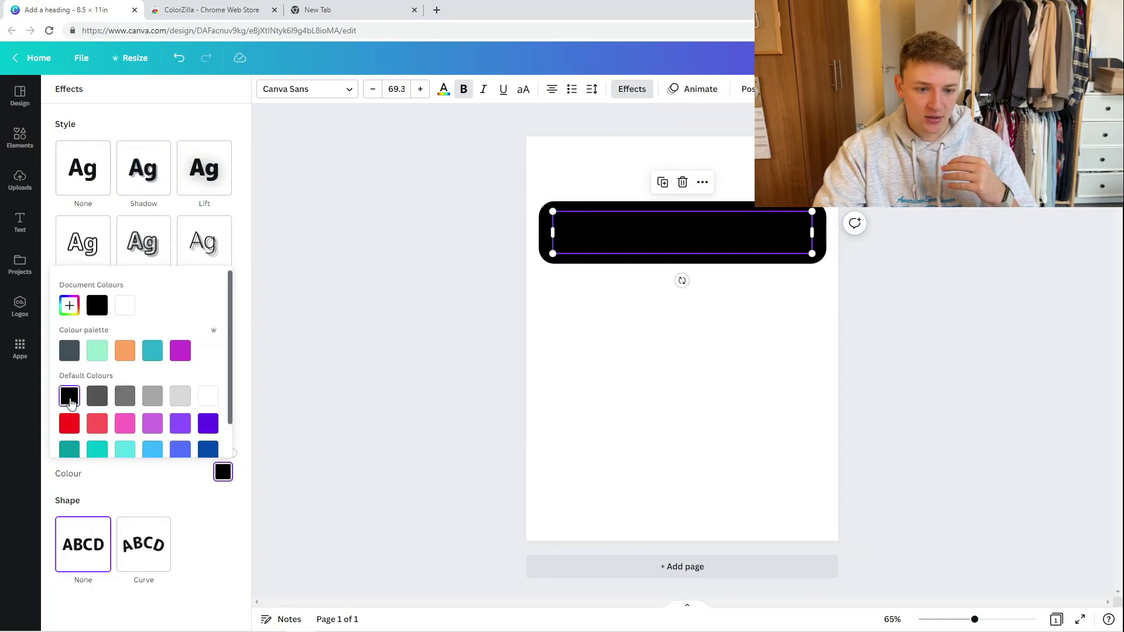
{"action": "left_click", "coordinate": [127, 352]}
{"action": "left_click", "coordinate": [144, 551]}
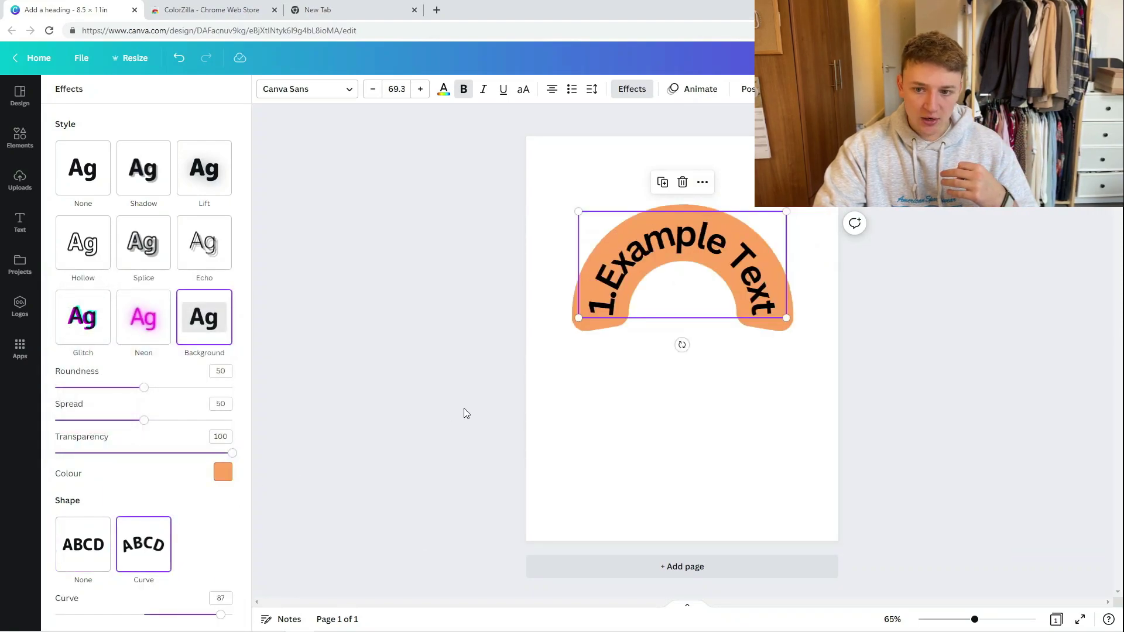
Step: Lower the heading's Curve value from 87 to 33 for a gentle arc
{"action": "mouse_move", "coordinate": [785, 318]}
{"action": "left_mouse_down"}
{"action": "mouse_move", "coordinate": [827, 359]}
{"action": "mouse_move", "coordinate": [783, 317]}
{"action": "left_mouse_up"}
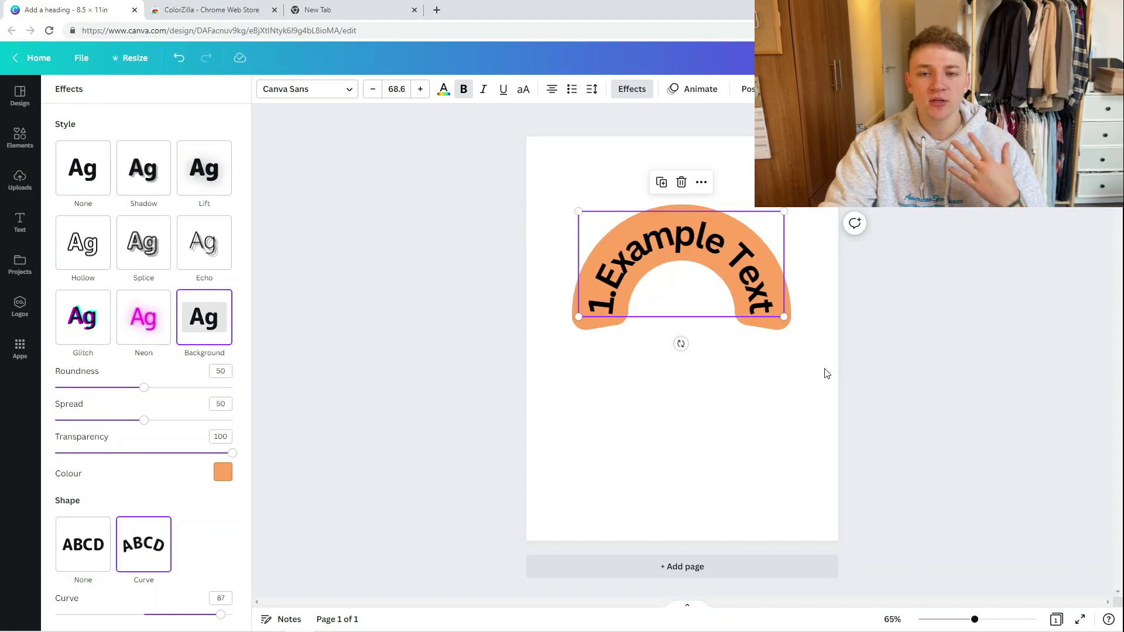
{"action": "key", "text": "Escape"}
{"action": "left_click", "coordinate": [711, 307]}
{"action": "left_click", "coordinate": [697, 269]}
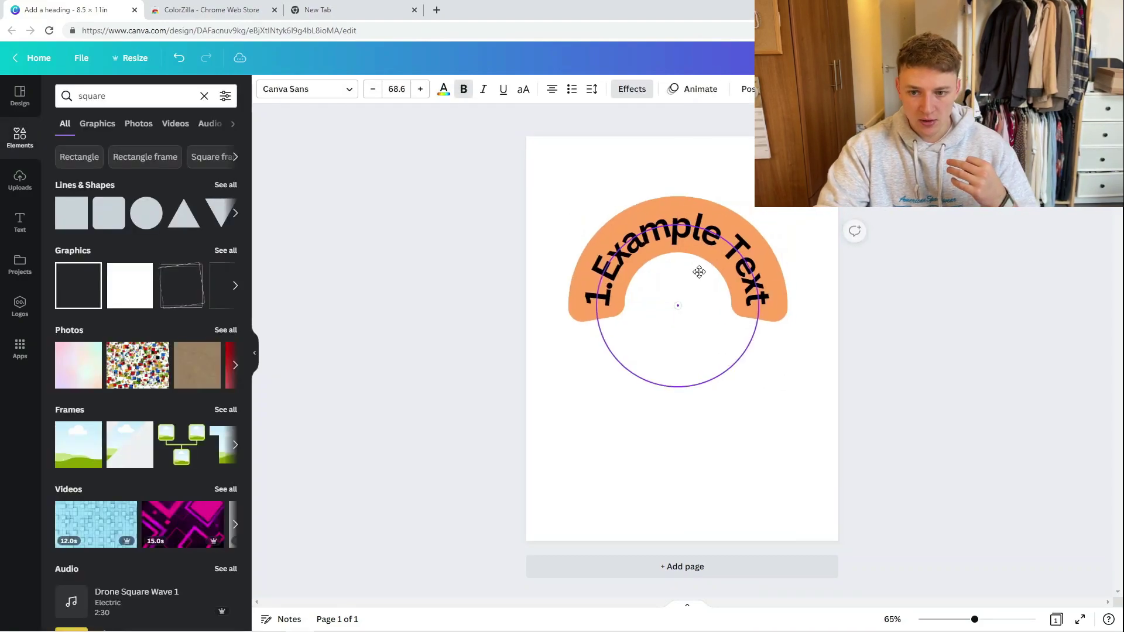
{"action": "left_click", "coordinate": [641, 99]}
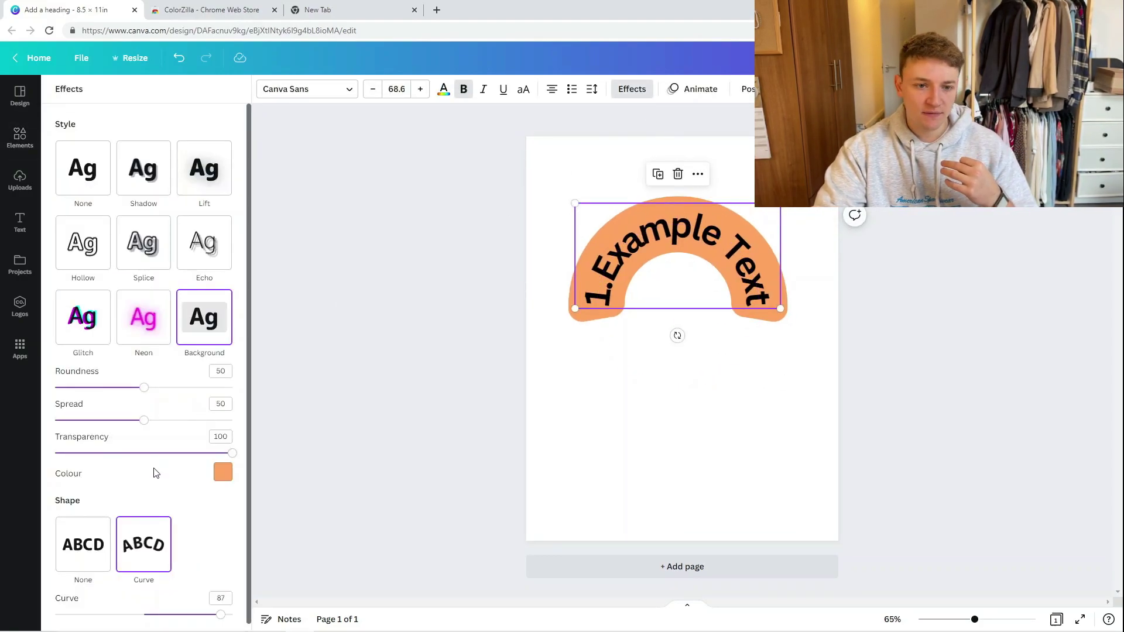
{"action": "scroll", "coordinate": [156, 473], "scroll_direction": "down", "scroll_amount": 1}
{"action": "left_click_drag", "start_coordinate": [219, 609], "coordinate": [174, 607]}
{"action": "key", "text": "Escape"}
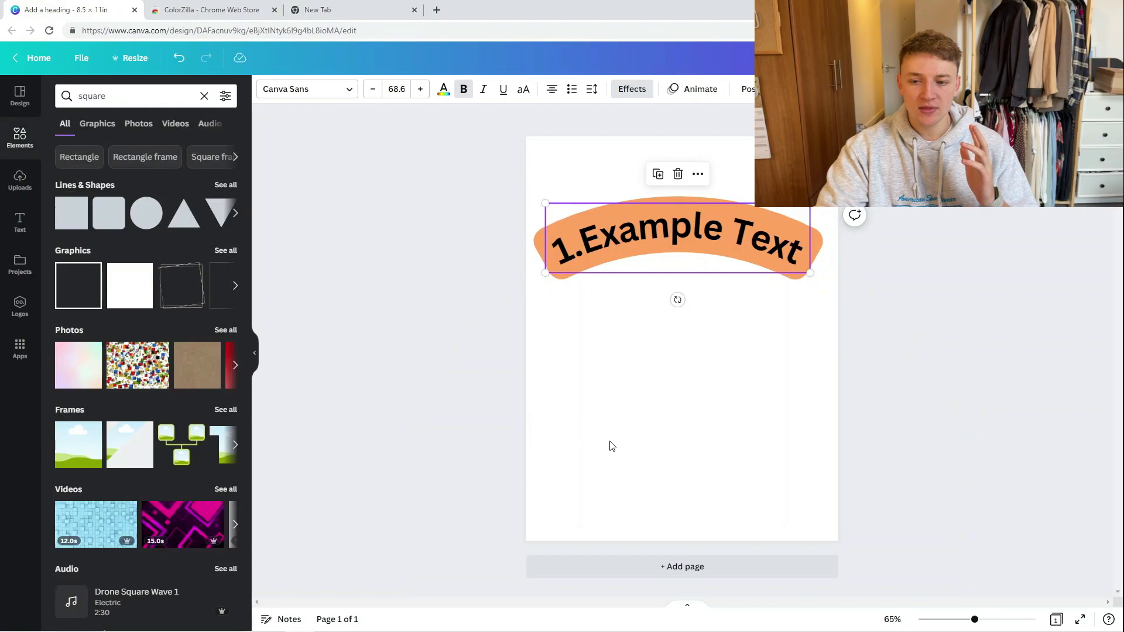